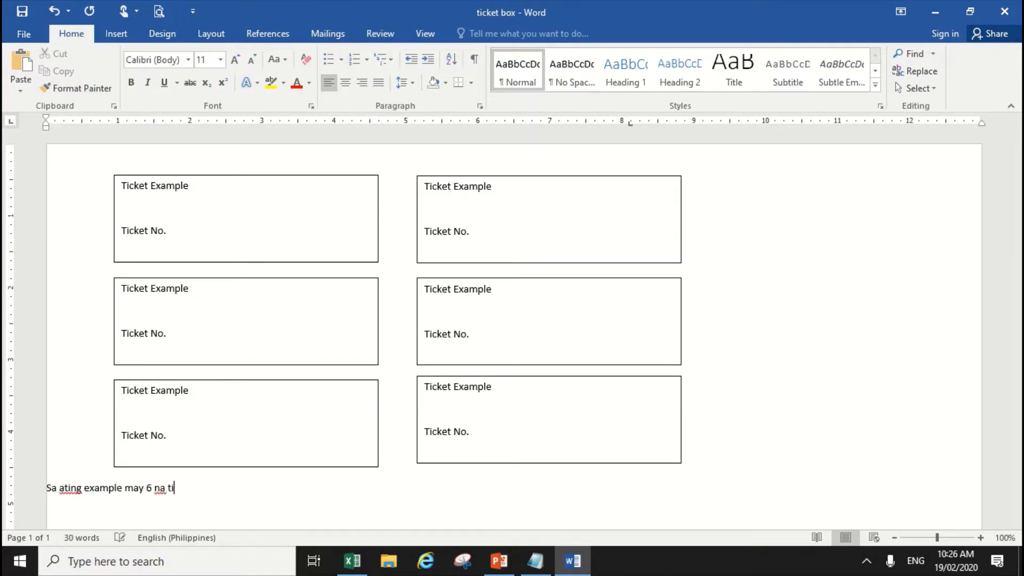
# - Complete the note below the ticket boxes so it reads "Sa ating example may 6 na ticket sa isang page"
pyautogui.write('cket sa isang page')
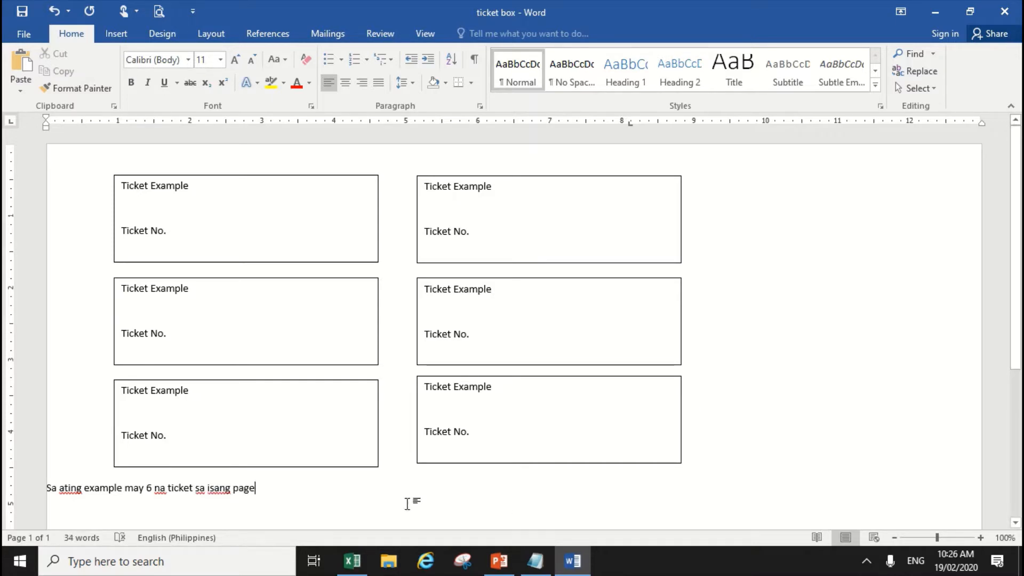
pyautogui.scroll(-1, 405, 509)
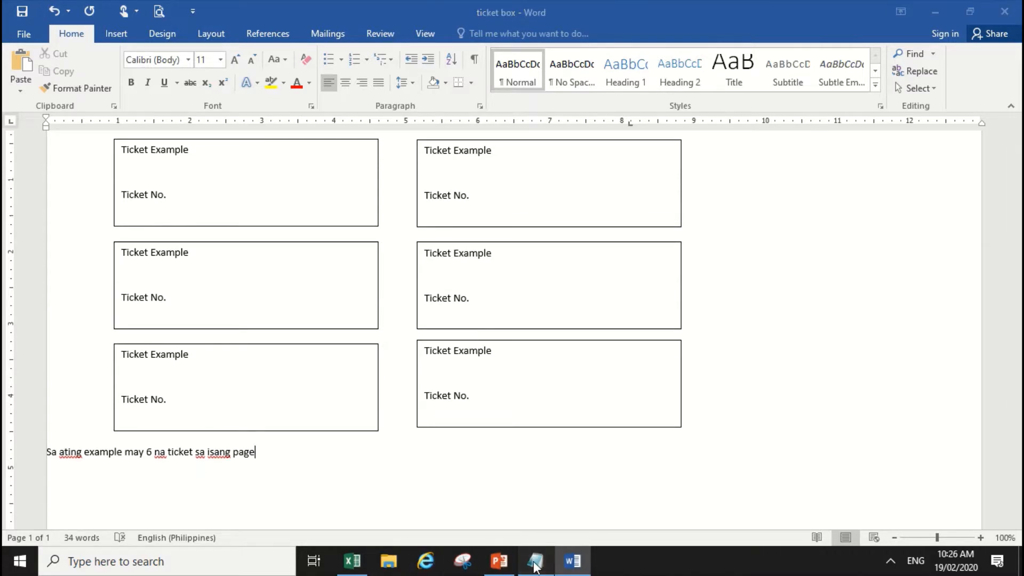
# - Review the ticket-making instructions in the Notepad list, highlighting the Word design line and the ticket-counting line
pyautogui.click(535, 560)
pyautogui.moveTo(554, 145); pyautogui.dragTo(348, 151)
pyautogui.click(590, 148)
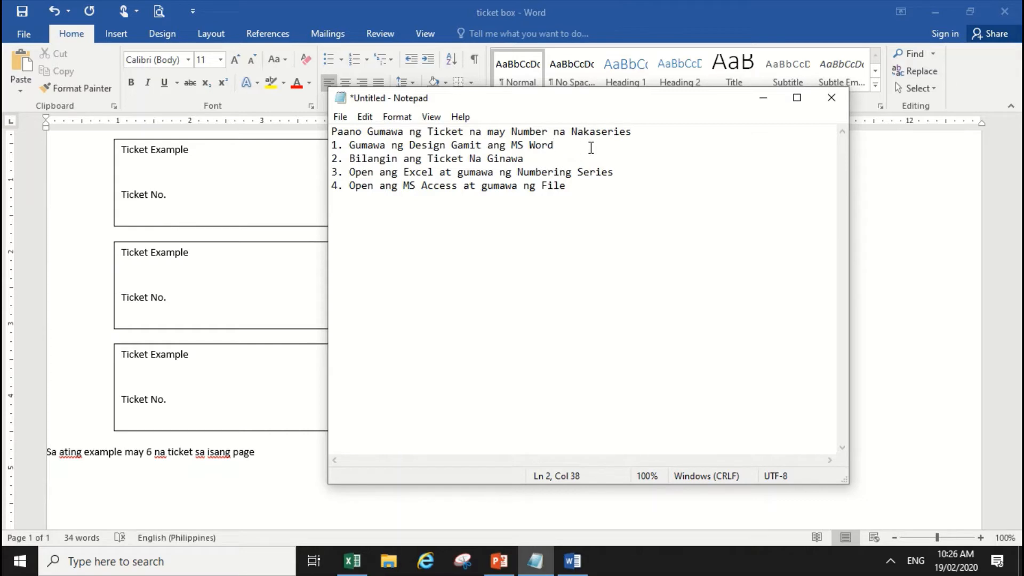
pyautogui.moveTo(530, 158); pyautogui.dragTo(351, 161)
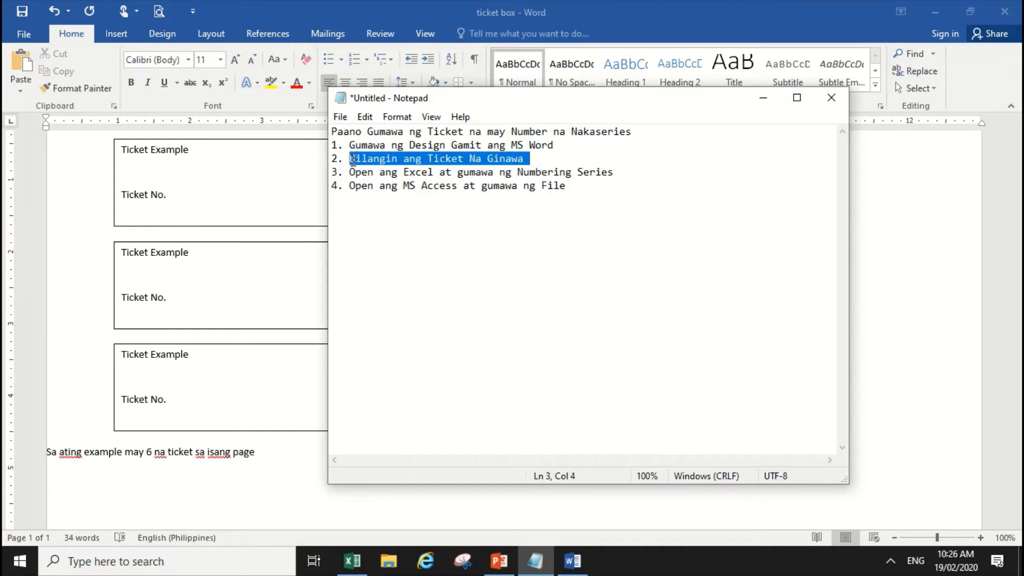
pyautogui.click(455, 172)
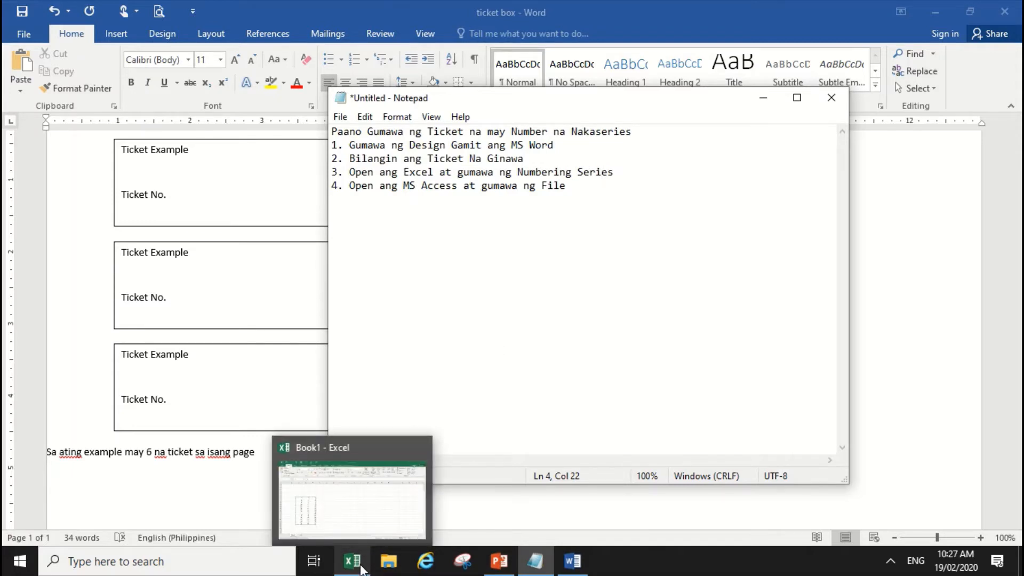
# - Switch to the Excel workbook Book1 and delete the existing numbers in C10:E22
pyautogui.click(361, 565)
pyautogui.click(285, 281)
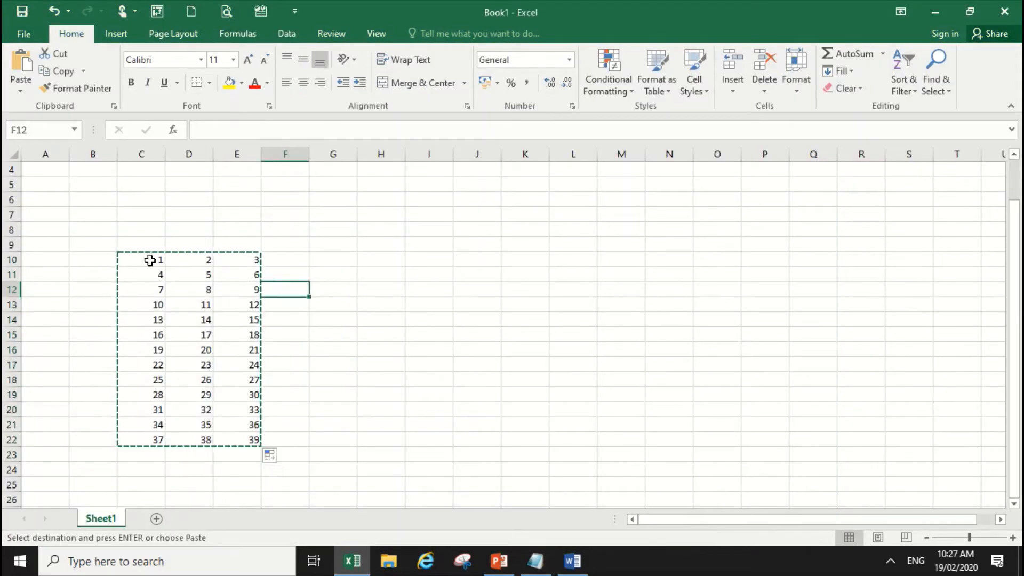
pyautogui.moveTo(151, 261); pyautogui.dragTo(251, 435)
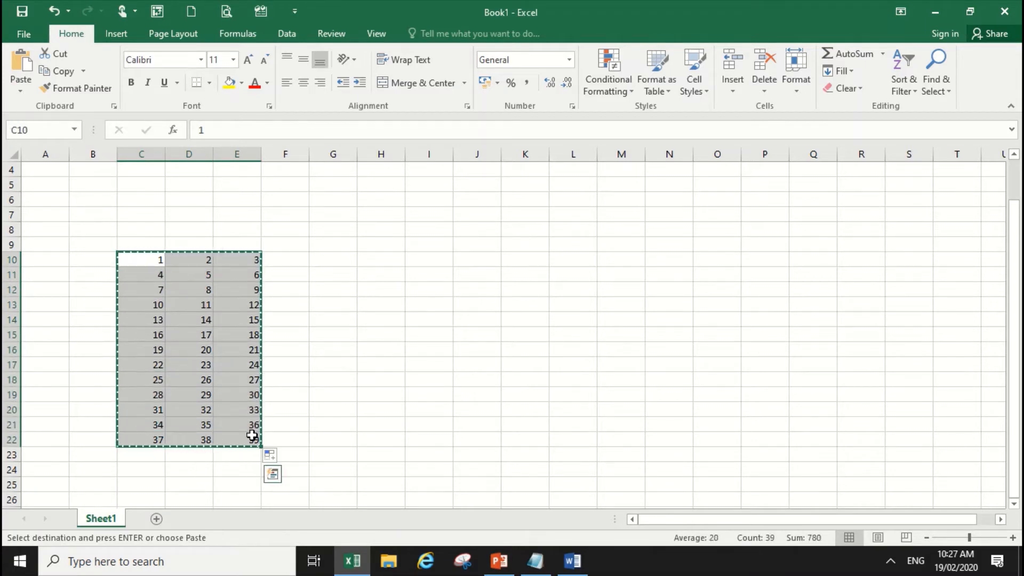
pyautogui.press('Delete')
# - Enter the ticket numbers 1 to 6 across cells C10 to H10, one per cell
pyautogui.click(139, 260)
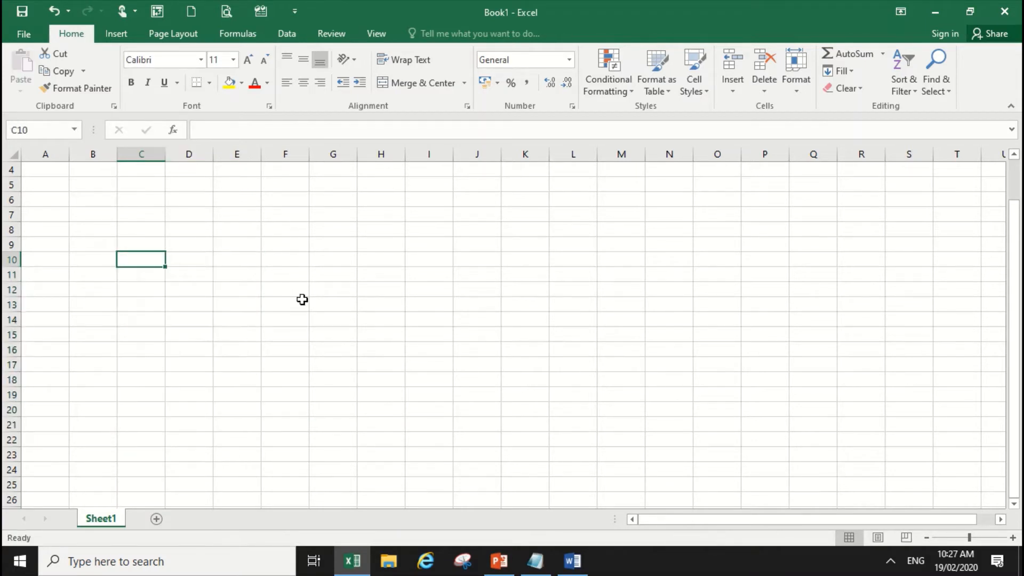
pyautogui.write('1')
pyautogui.press('Tab')
pyautogui.write('2')
pyautogui.press('Tab')
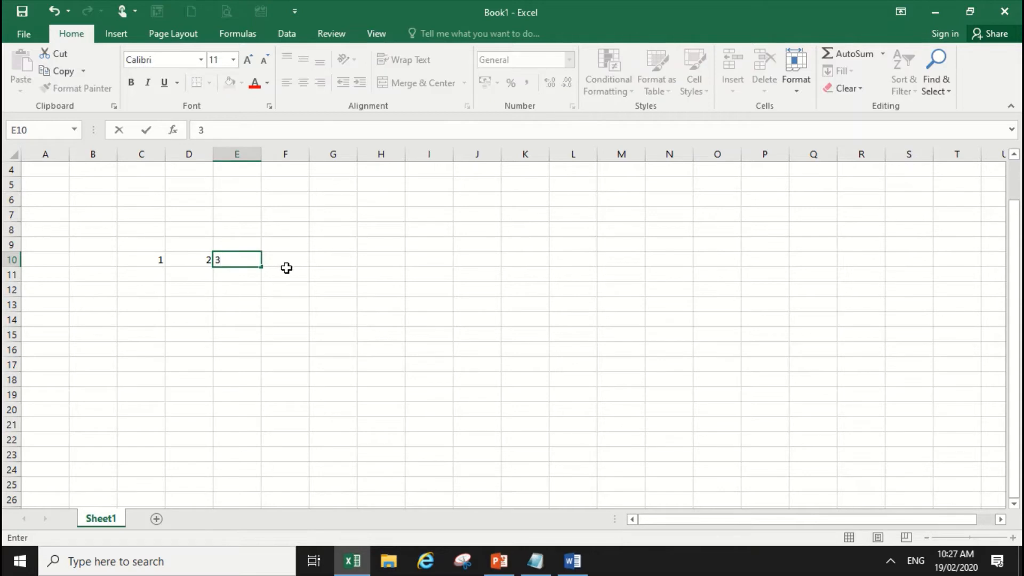
pyautogui.write('3')
pyautogui.press('Tab')
pyautogui.press('Return')
pyautogui.click(290, 259)
pyautogui.write('4')
pyautogui.click(343, 260)
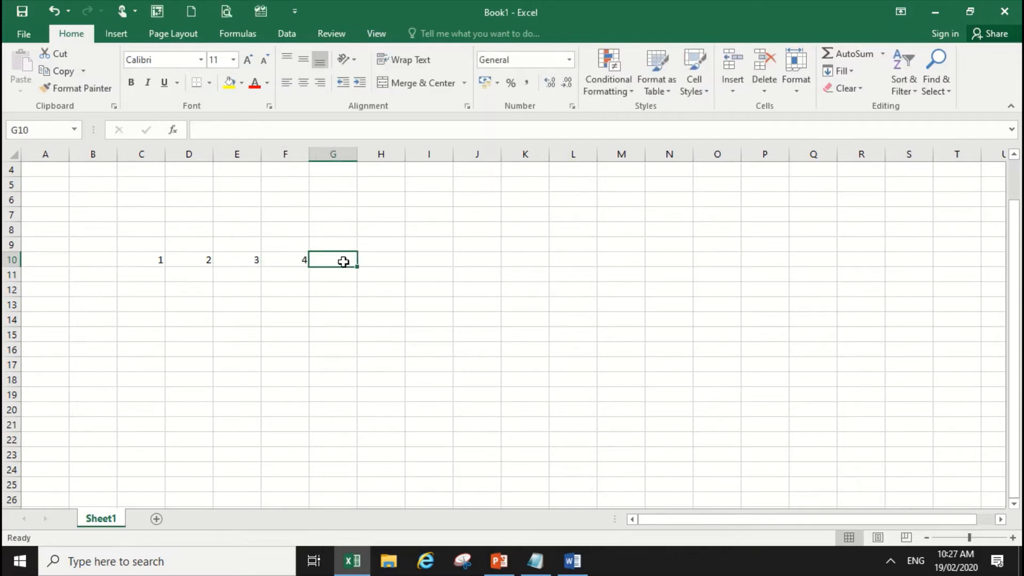
pyautogui.write('5')
pyautogui.click(367, 260)
pyautogui.write('6')
pyautogui.click(482, 260)
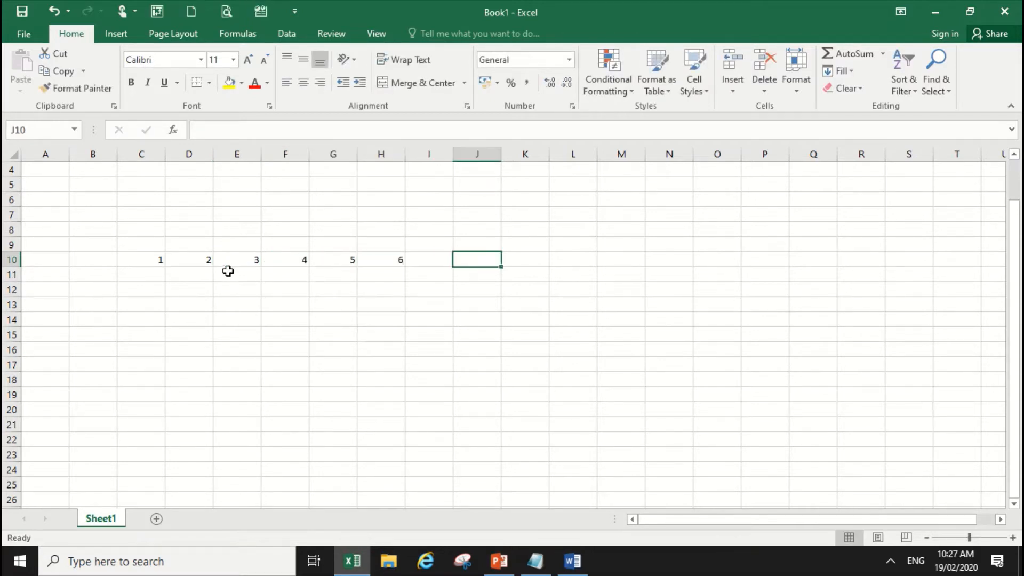
# - Enter the ticket numbers 7 to 12 across cells C11 to H11, one per cell
pyautogui.click(153, 273)
pyautogui.write('7')
pyautogui.click(199, 274)
pyautogui.write('8')
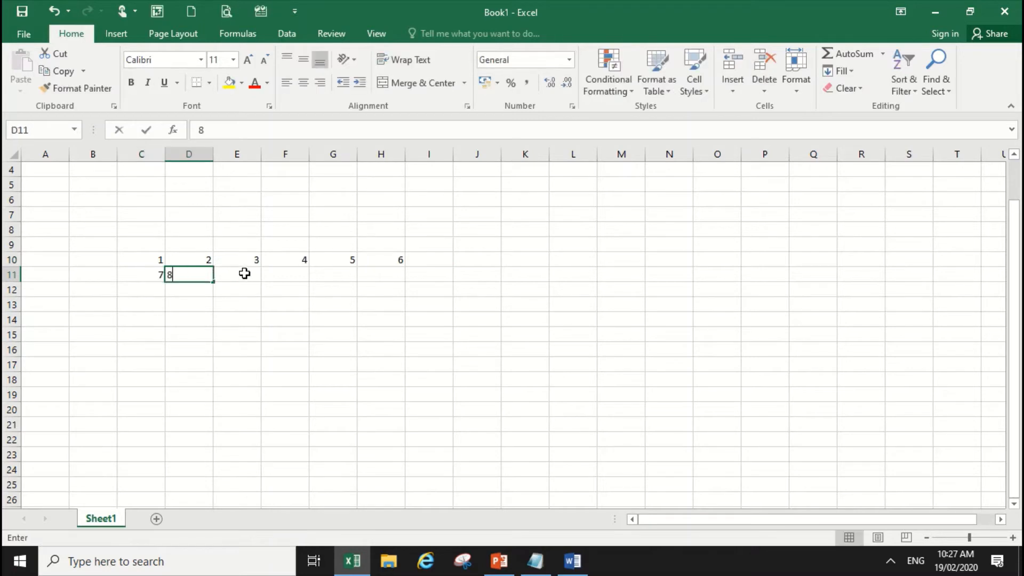
pyautogui.click(242, 273)
pyautogui.write('9')
pyautogui.click(292, 278)
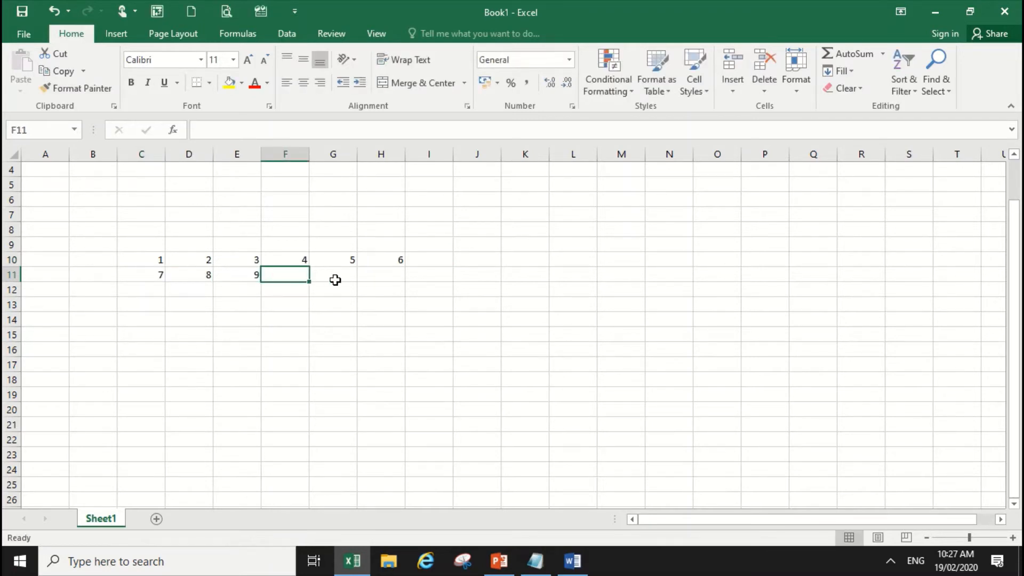
pyautogui.write('10')
pyautogui.click(349, 279)
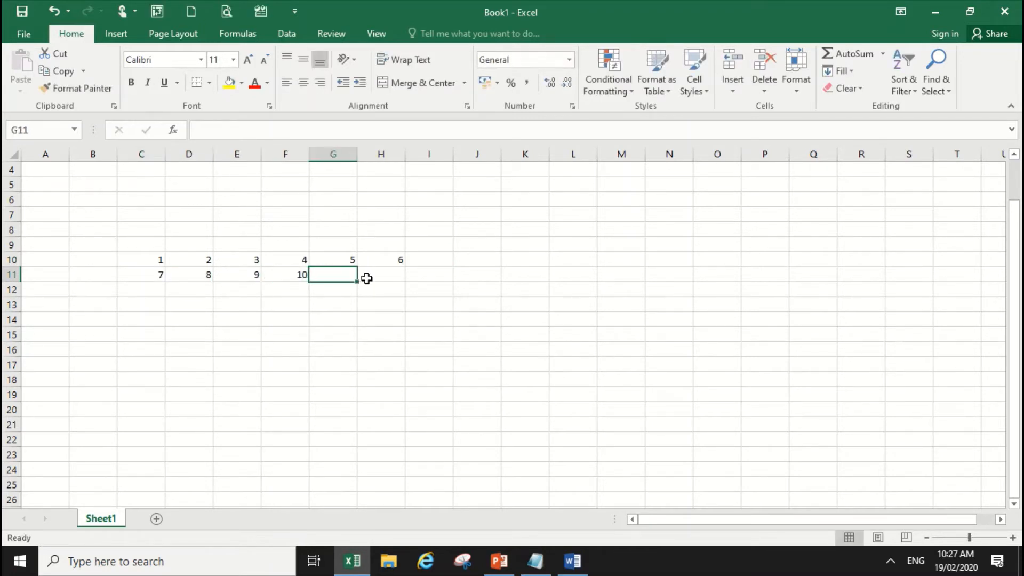
pyautogui.write('11')
pyautogui.click(393, 275)
pyautogui.write('12')
pyautogui.click(506, 276)
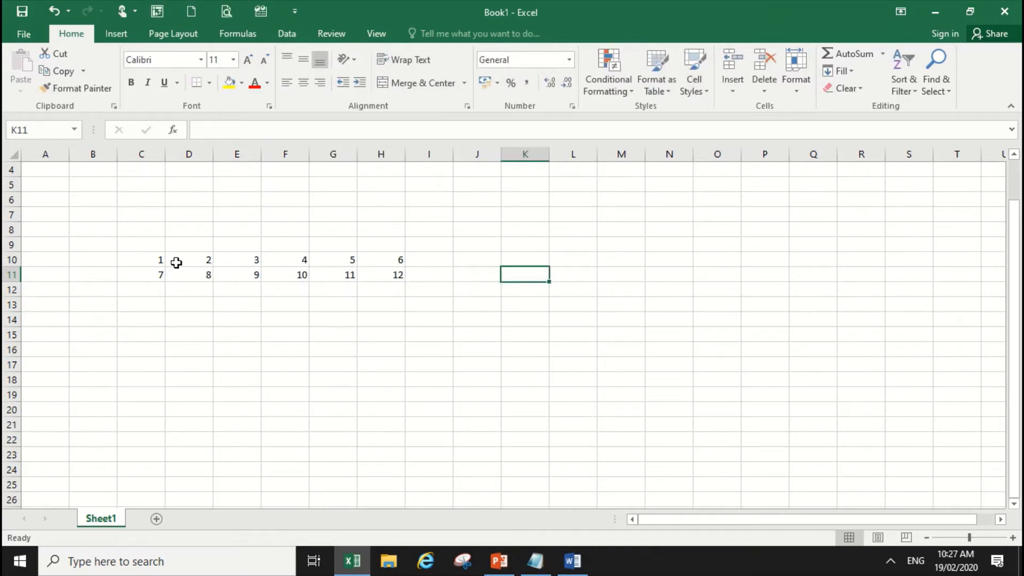
# - Extend the number series from the two starting rows in columns C to H down to row 22
pyautogui.moveTo(160, 261); pyautogui.dragTo(404, 446)
pyautogui.click(601, 362)
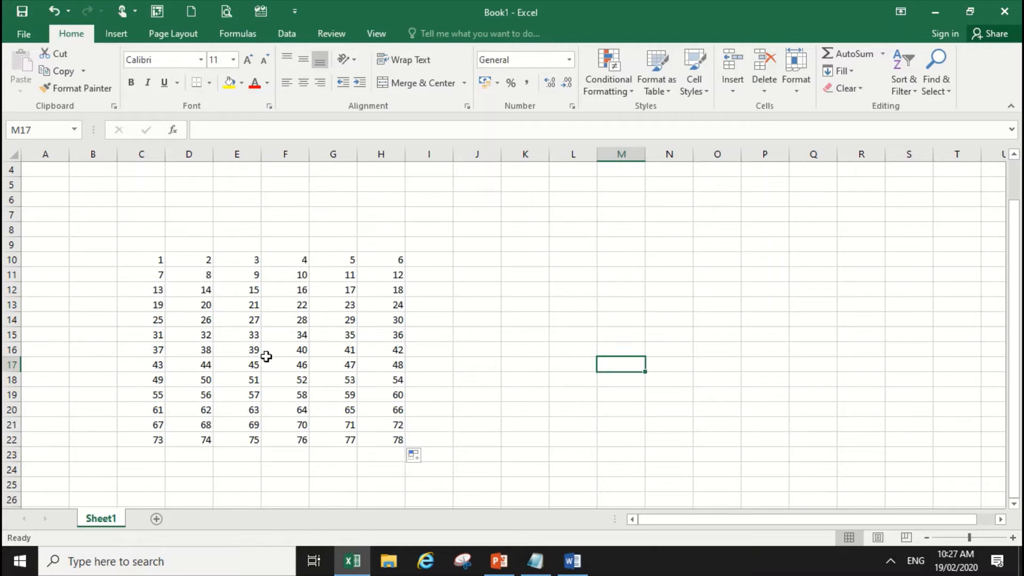
# - Highlight the MS Access instruction in the Notepad list, and open Access 2016
pyautogui.click(533, 560)
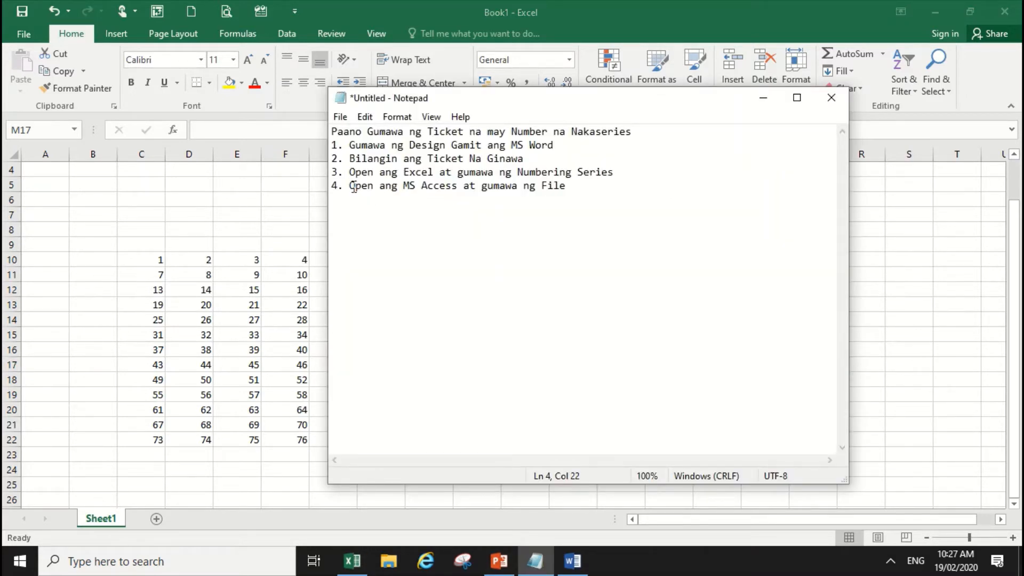
pyautogui.moveTo(354, 187)
pyautogui.mouseDown()
pyautogui.moveTo(582, 186)
pyautogui.moveTo(353, 187)
pyautogui.mouseUp()
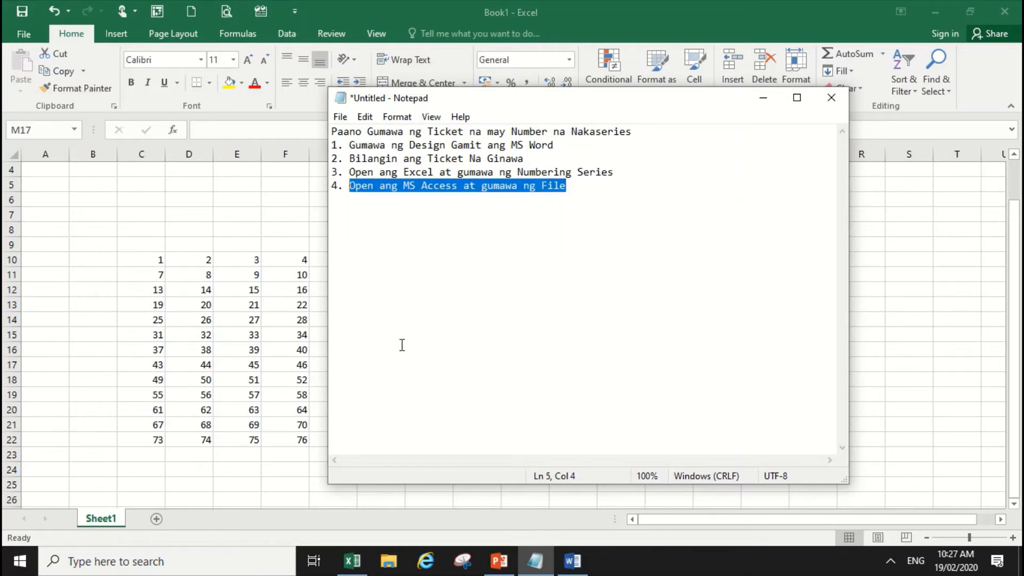
pyautogui.click(203, 567)
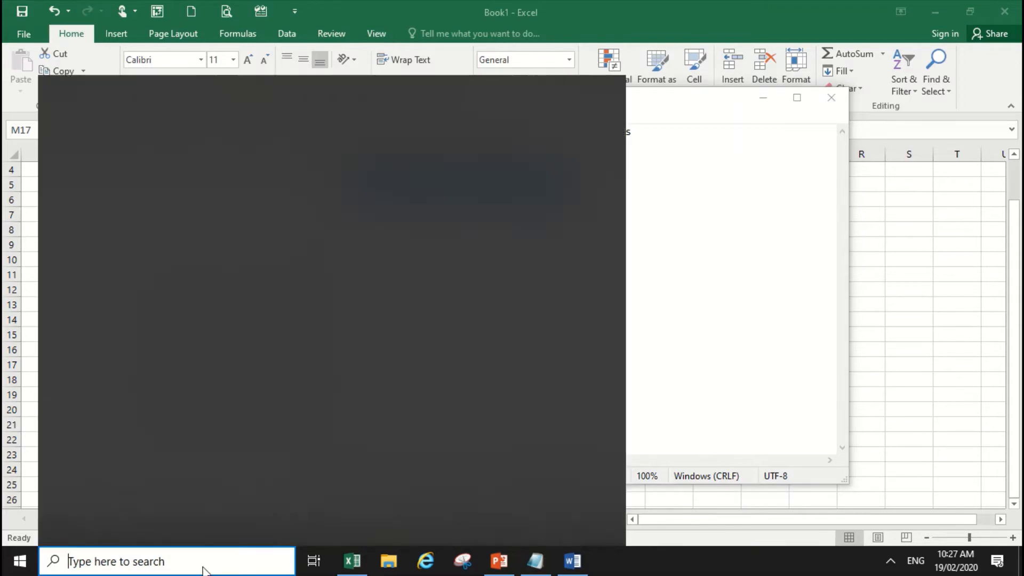
pyautogui.write('access')
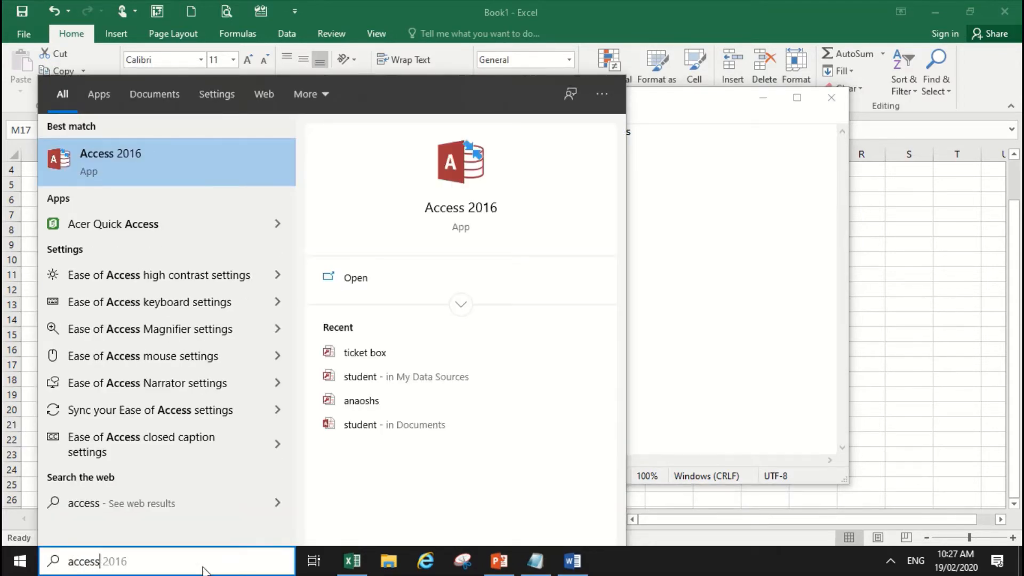
pyautogui.click(125, 160)
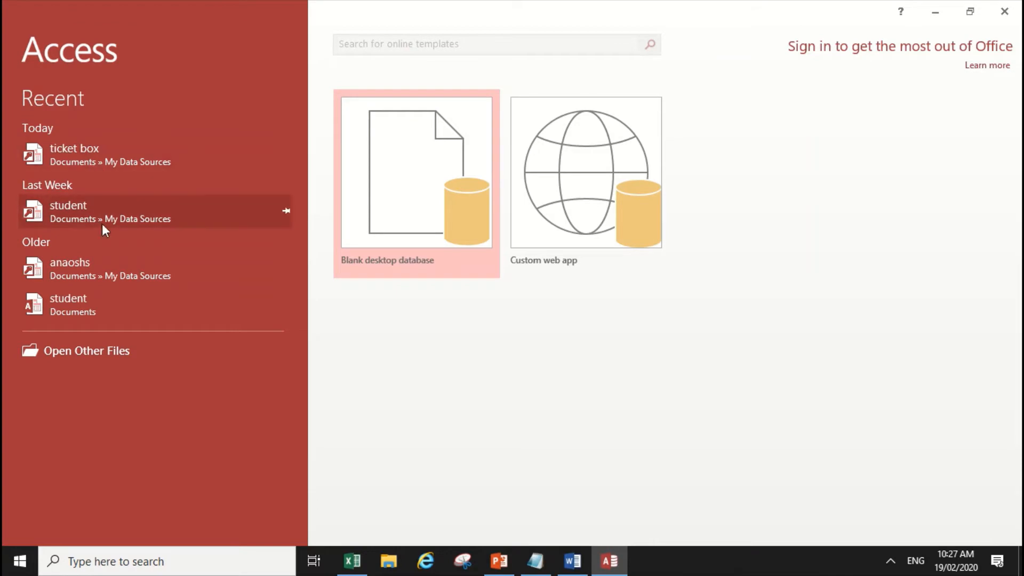
# - Create a blank desktop database and open its table in Design View, saving it as ticketing
pyautogui.click(406, 187)
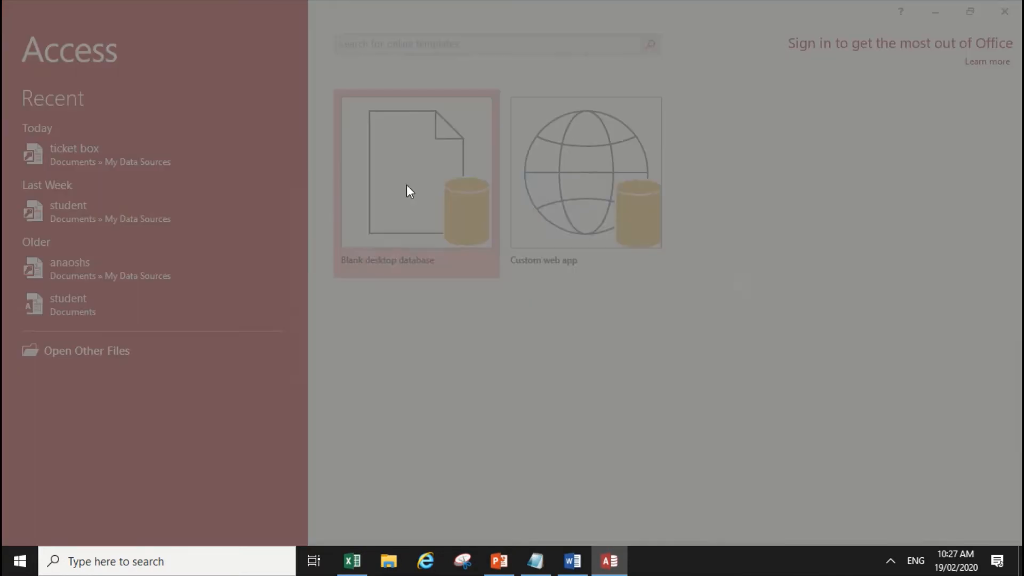
pyautogui.click(508, 344)
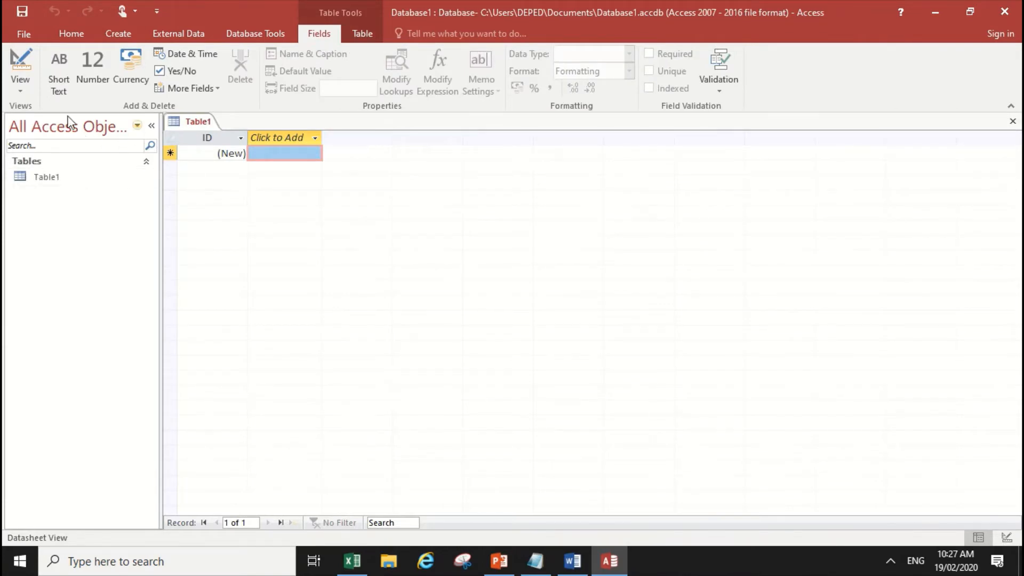
pyautogui.click(24, 62)
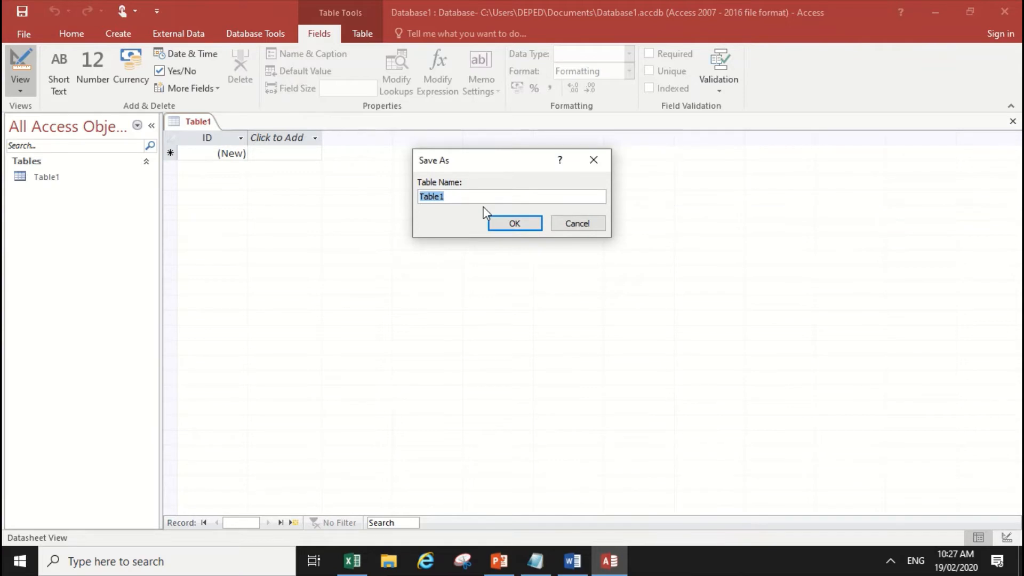
pyautogui.write('ticketing')
pyautogui.click(512, 227)
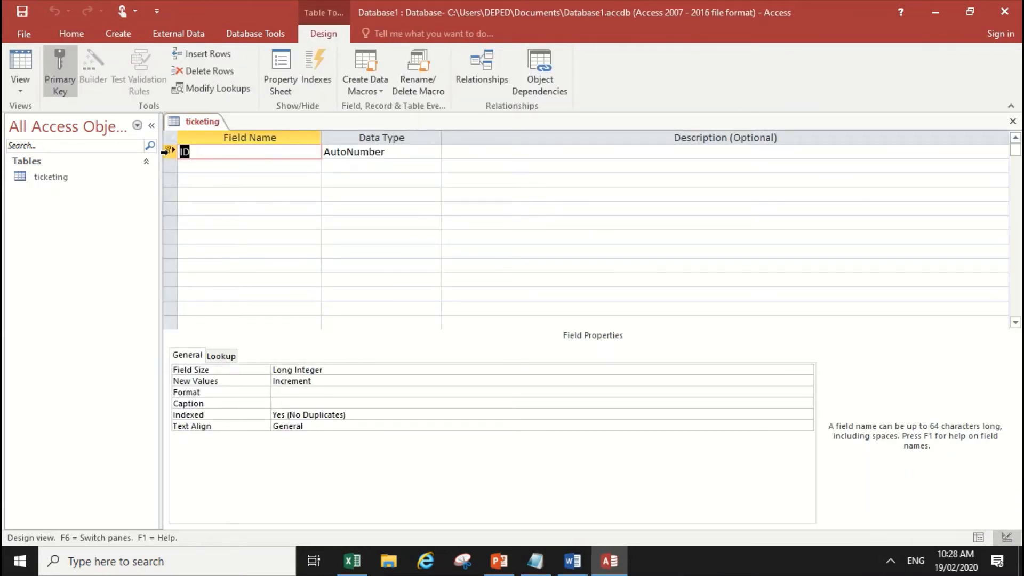
# - Remove the primary key from the ID field, rename it ticket1 and set its data type to Number
pyautogui.click(56, 69)
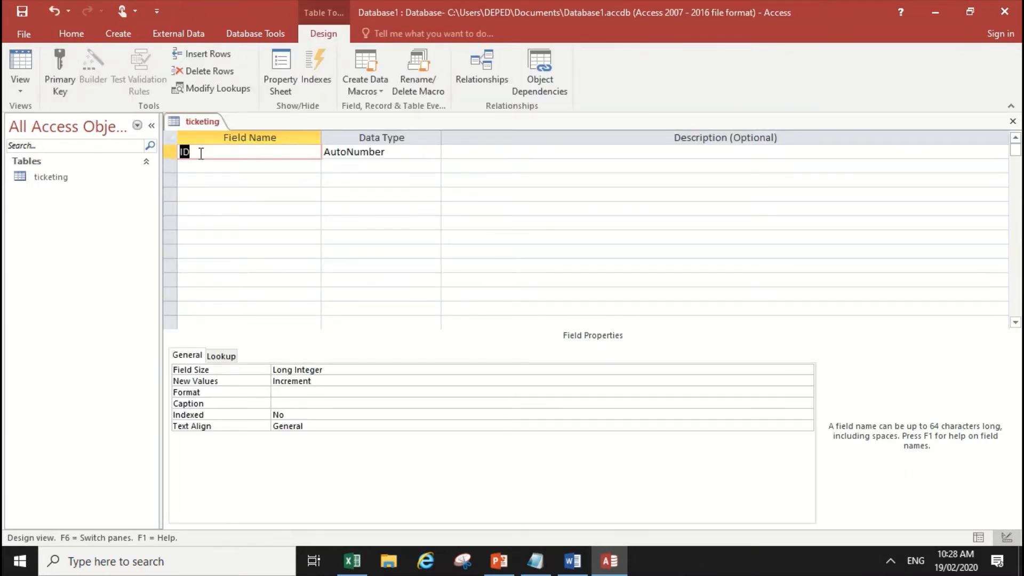
pyautogui.write('ticket1')
pyautogui.click(401, 156)
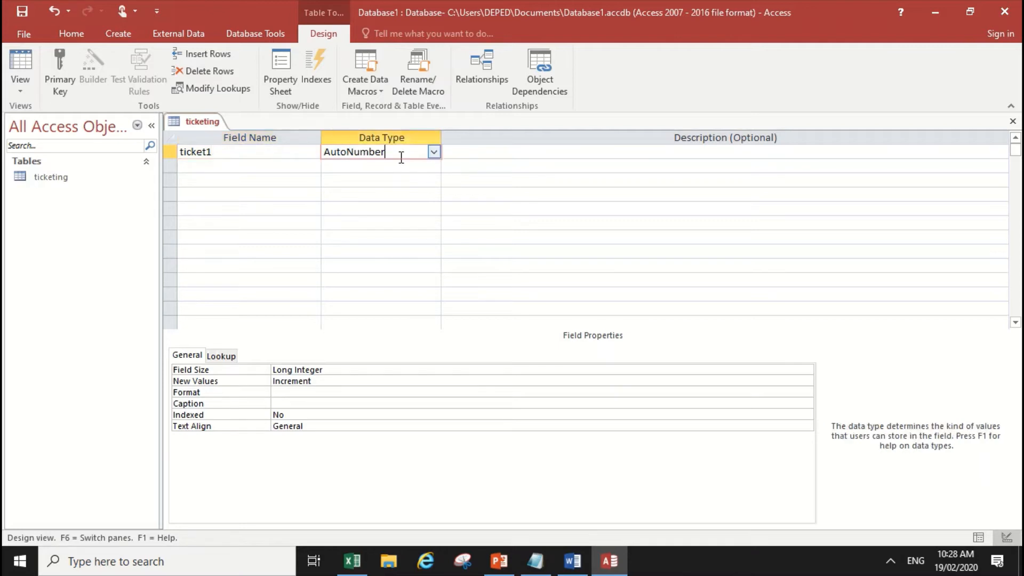
pyautogui.click(433, 152)
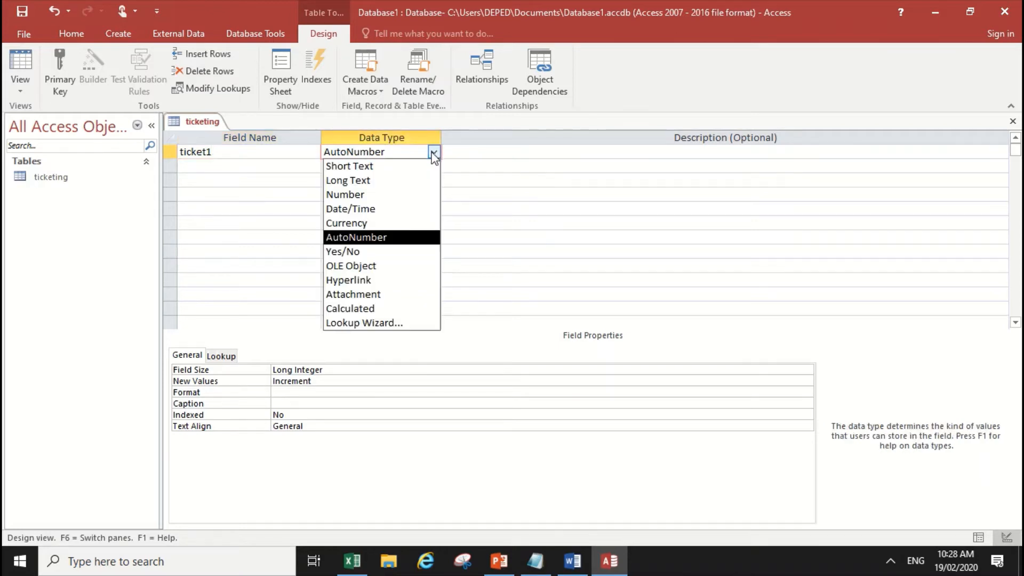
pyautogui.click(396, 199)
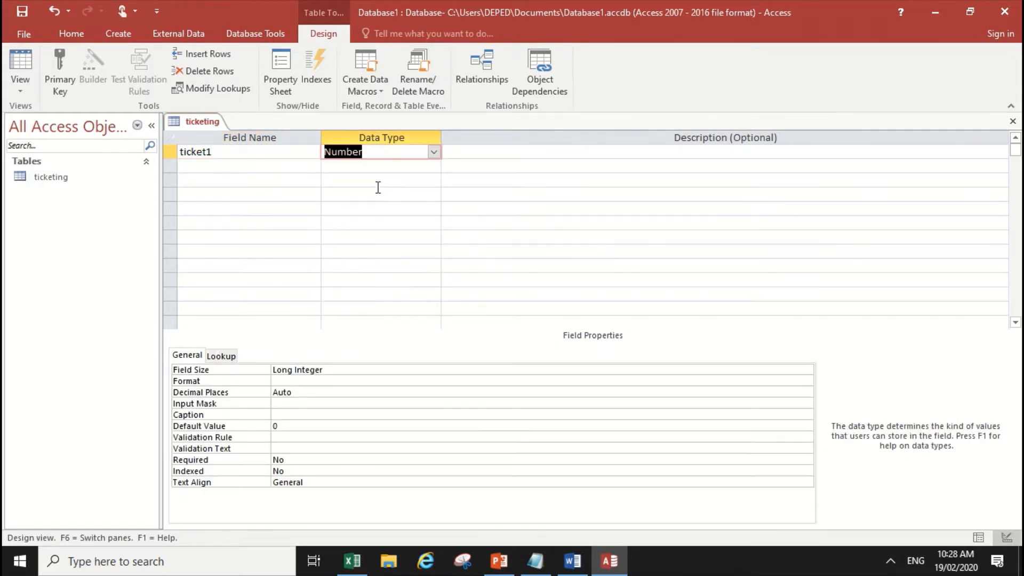
pyautogui.press('Tab')
# - Add the fields ticket2, ticket3, ticket4, ticket5 and ticket6 below ticket1 by reusing its copied name
pyautogui.click(235, 154)
pyautogui.doubleClick(236, 153)
pyautogui.hotkey('ctrl', 'c')
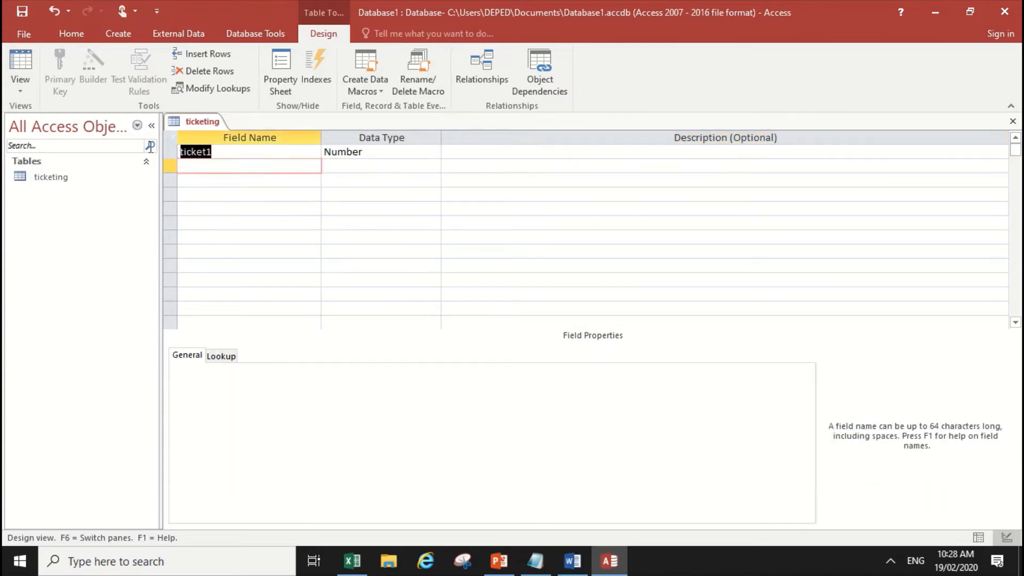
pyautogui.click(263, 167)
pyautogui.hotkey('ctrl', 'v')
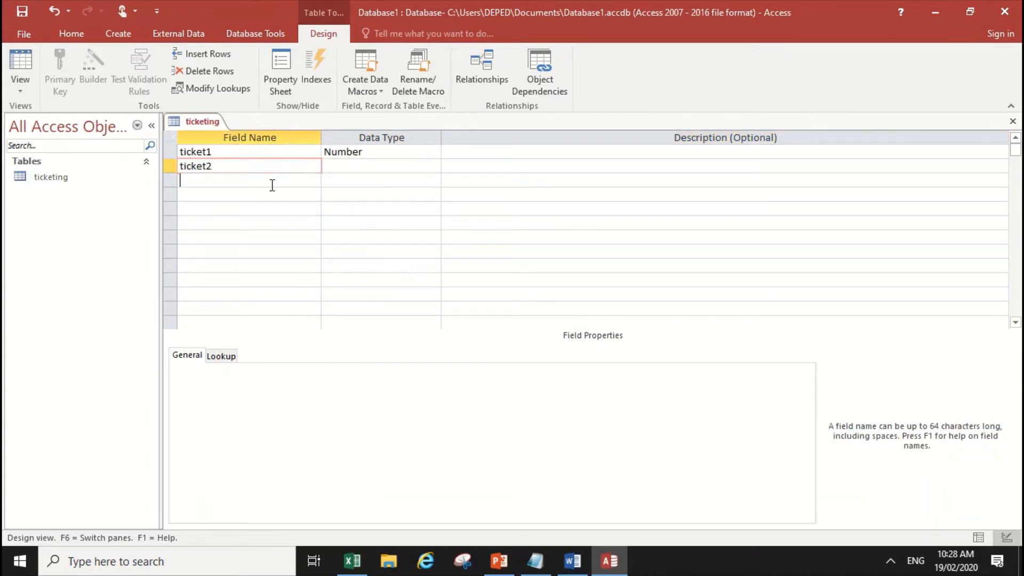
pyautogui.click(272, 183)
pyautogui.hotkey('ctrl', 'v')
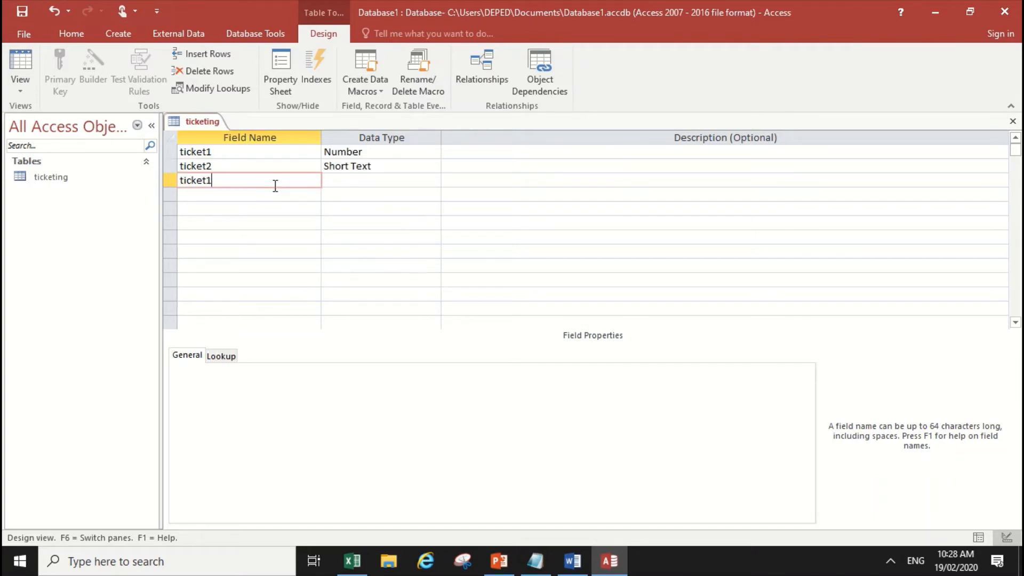
pyautogui.click(275, 196)
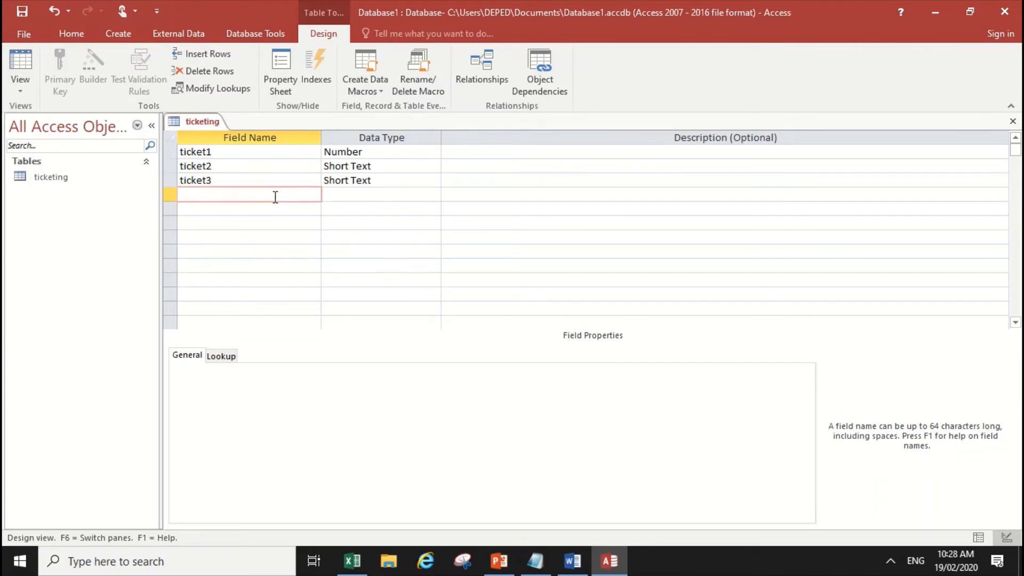
pyautogui.hotkey('ctrl', 'v')
pyautogui.click(262, 206)
pyautogui.hotkey('ctrl', 'v')
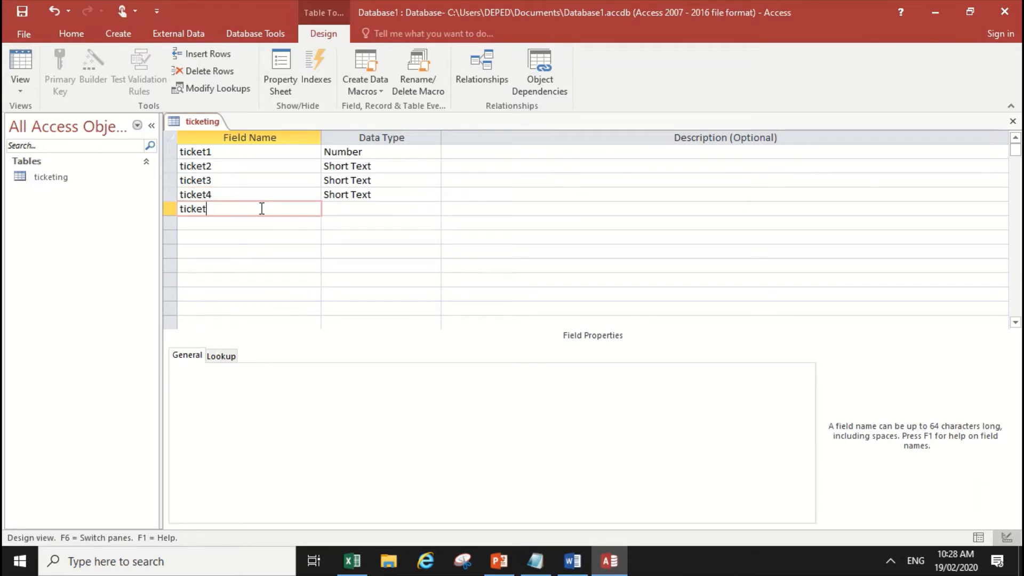
pyautogui.click(271, 222)
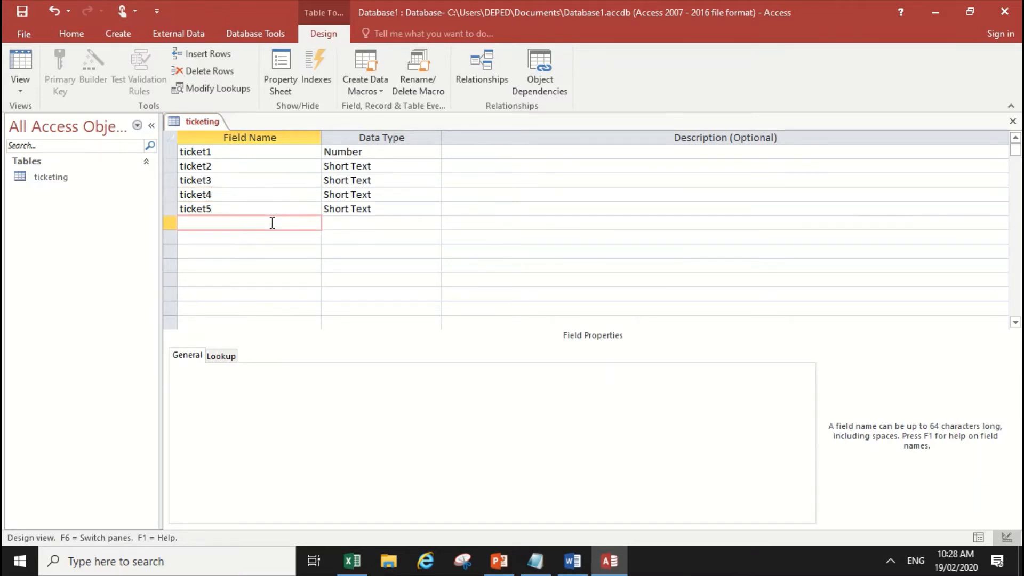
pyautogui.hotkey('ctrl', 'v')
pyautogui.click(365, 223)
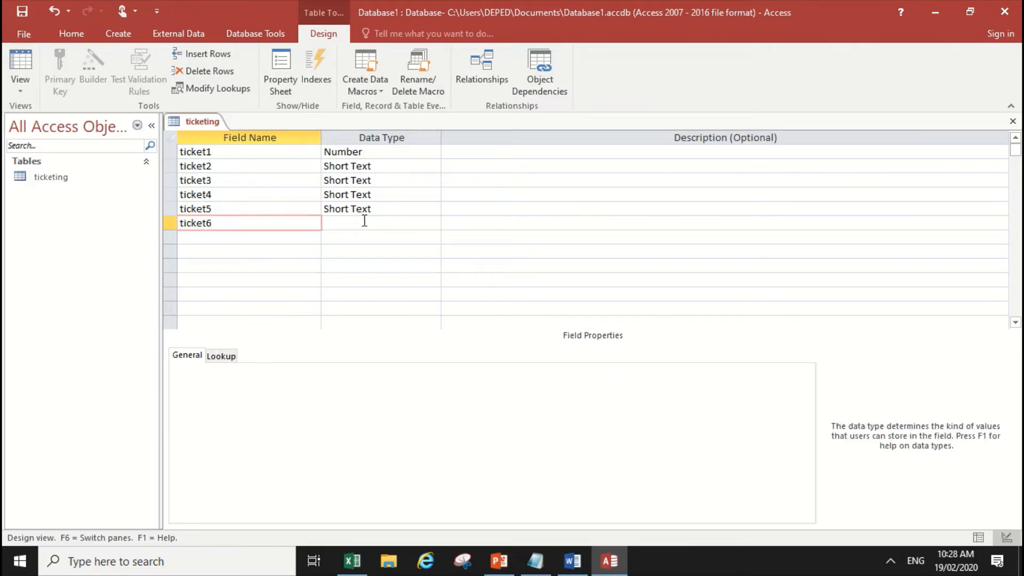
# - Set the data type of the ticket1 field to Short Text
pyautogui.click(389, 150)
pyautogui.click(433, 151)
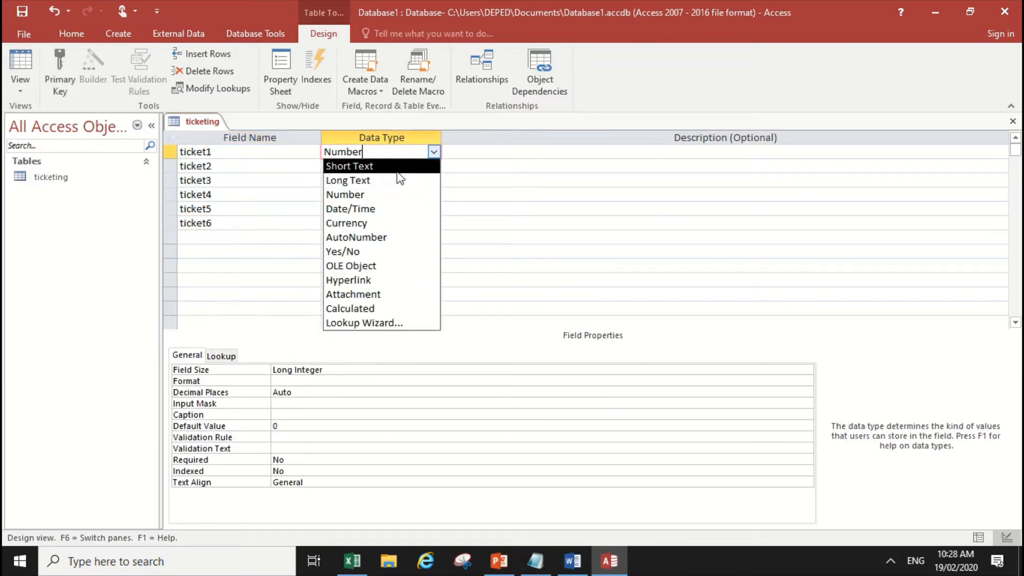
pyautogui.click(397, 167)
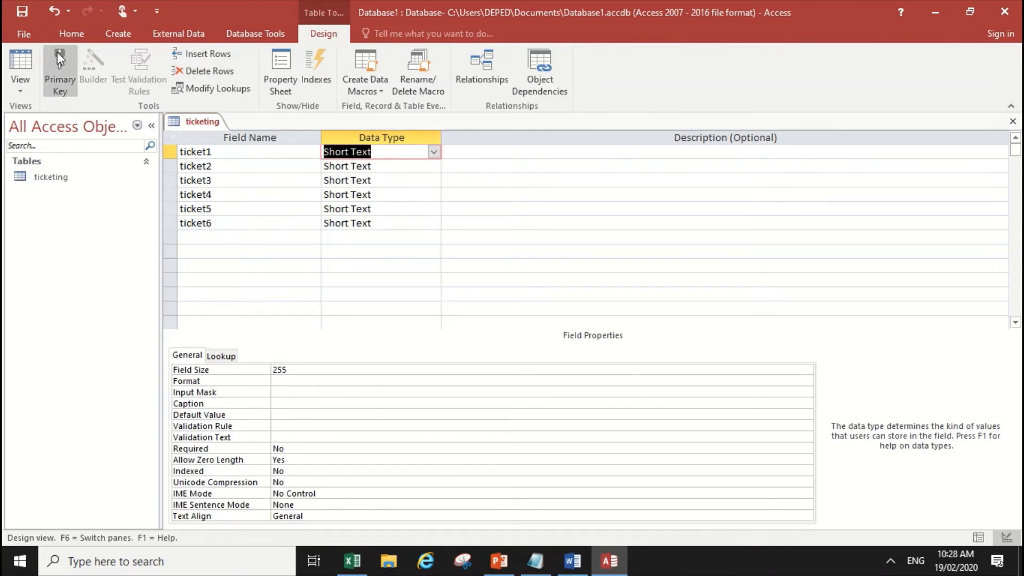
# - Save the design changes to the ticketing table
pyautogui.click(21, 36)
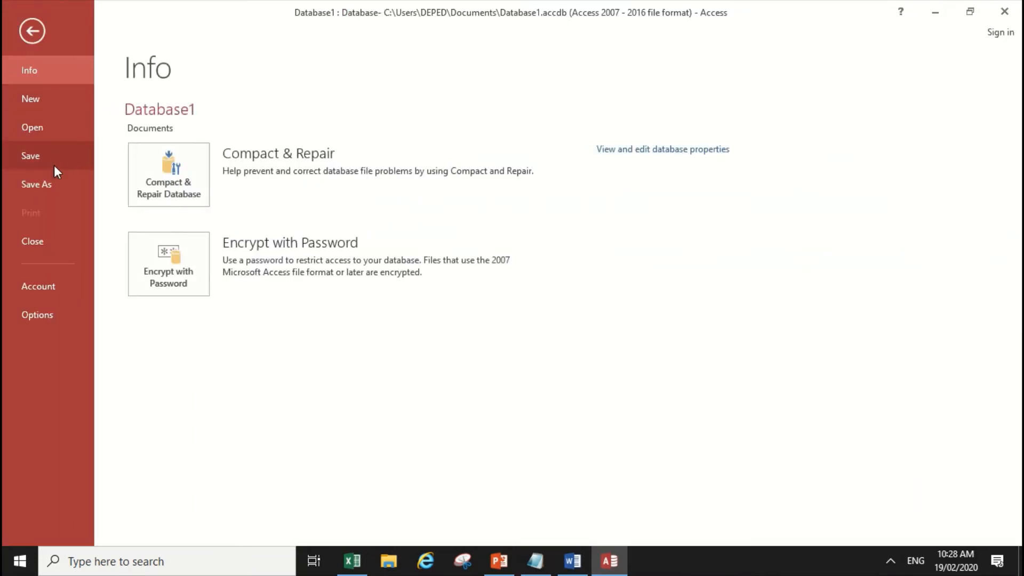
pyautogui.click(54, 184)
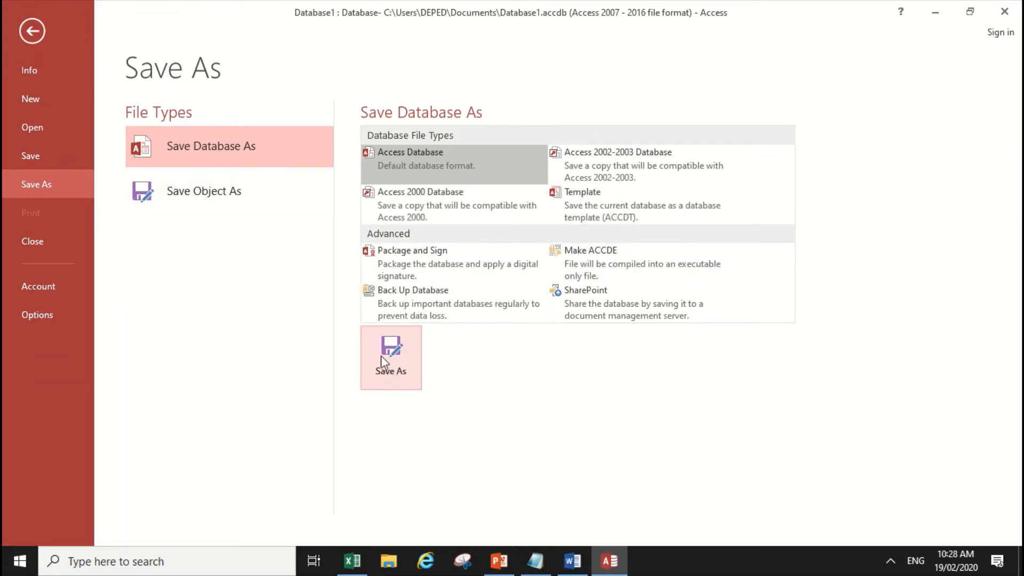
pyautogui.click(53, 157)
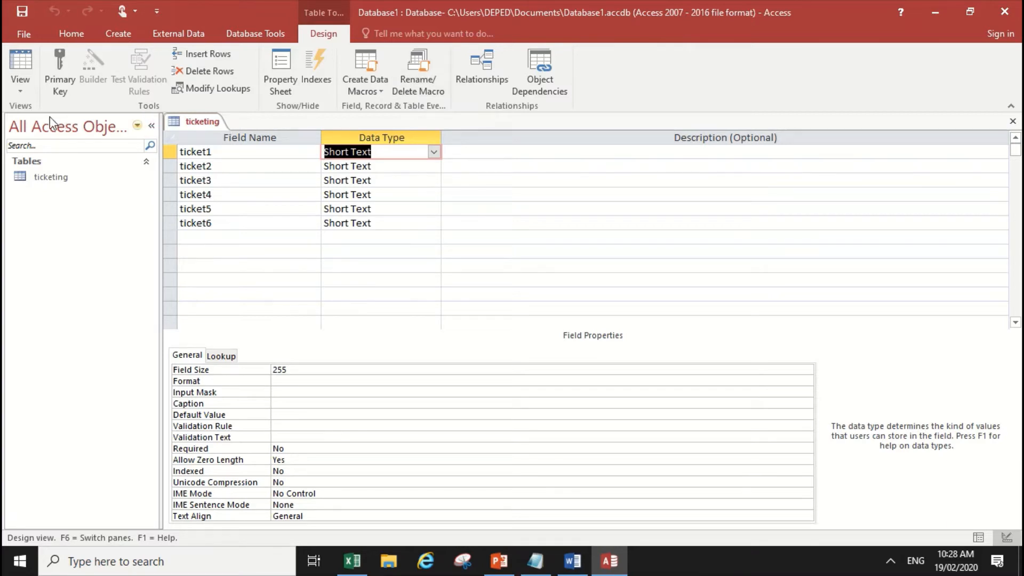
# - Save the database under the name ticketing in Documents, closing the open objects, and open its ticketing table in Datasheet View
pyautogui.click(22, 42)
pyautogui.click(37, 183)
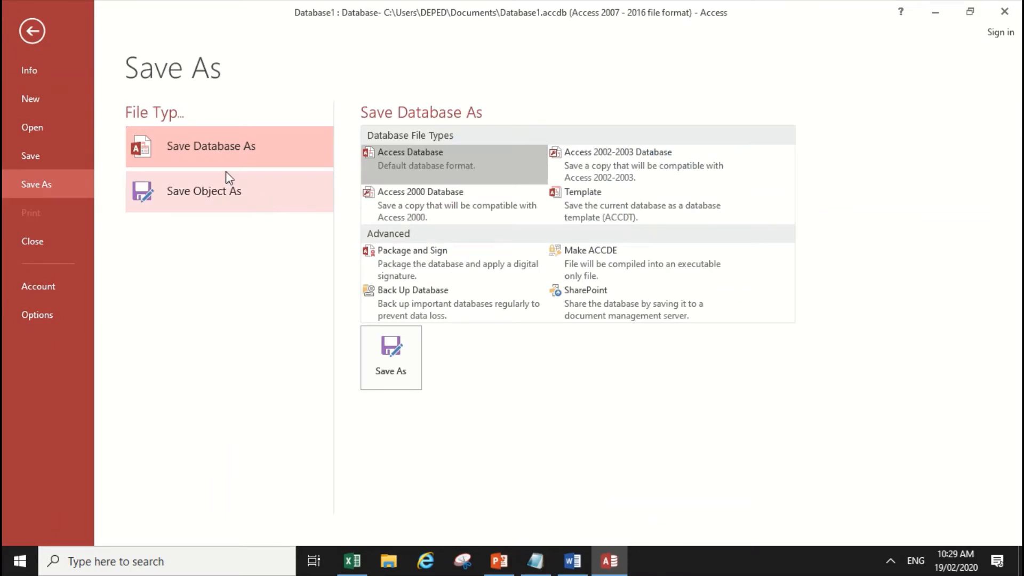
pyautogui.click(391, 357)
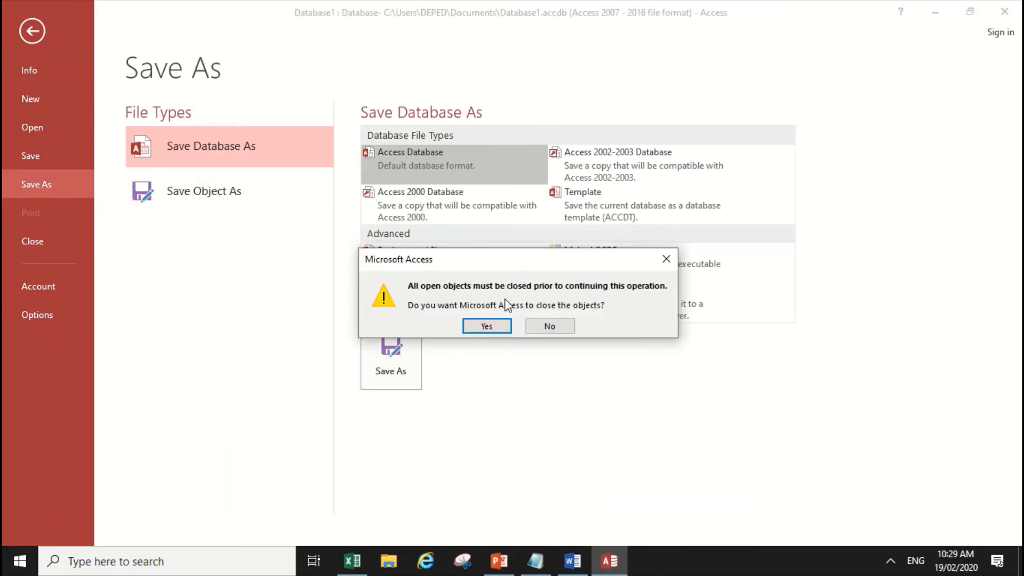
pyautogui.click(486, 326)
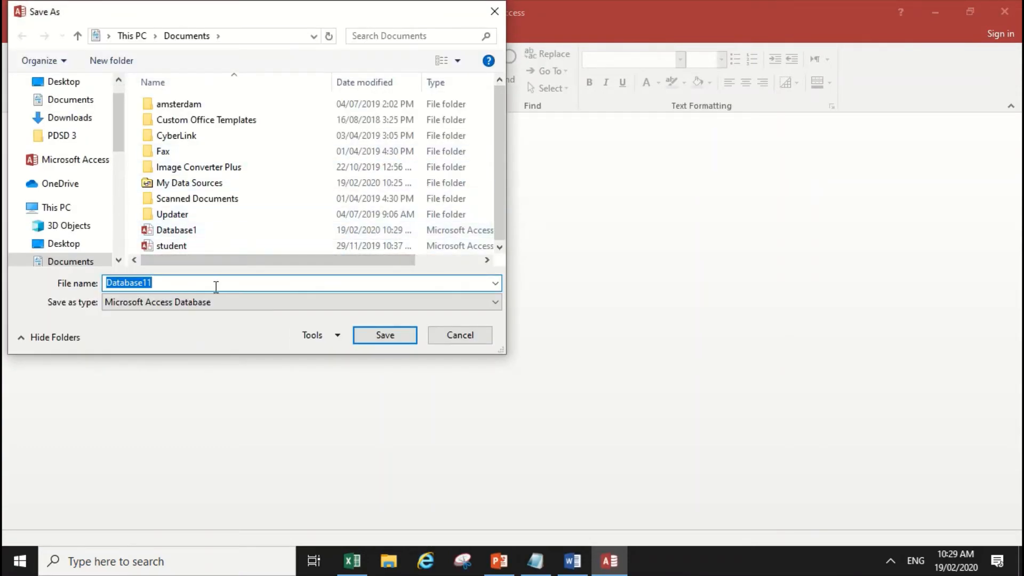
pyautogui.press('BackSpace')
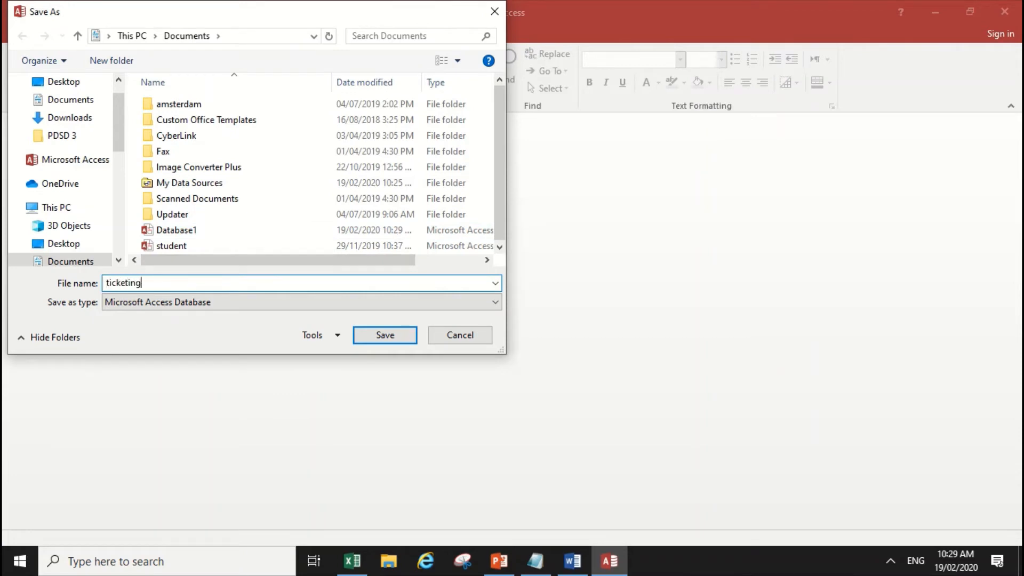
pyautogui.press('Return')
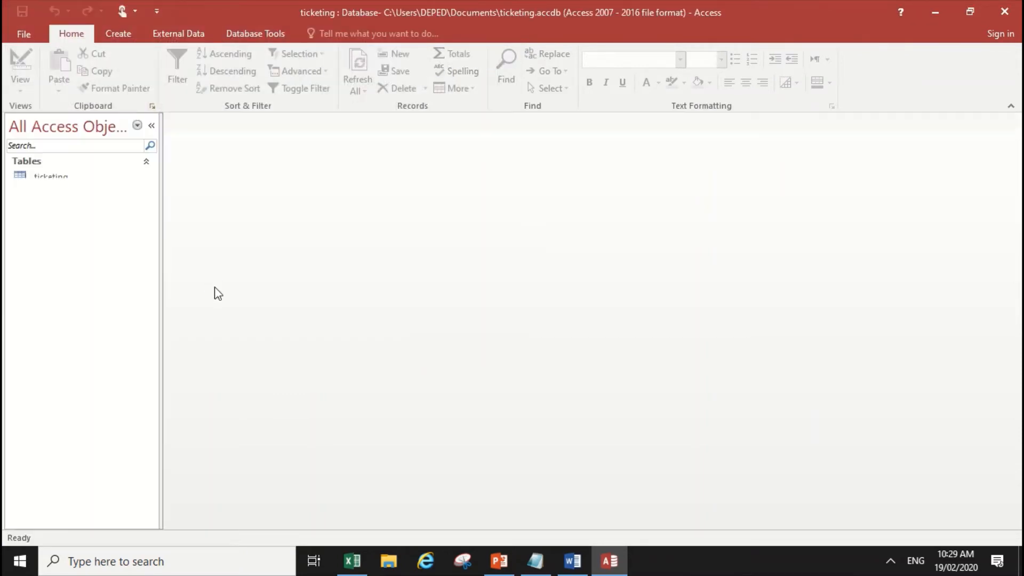
pyautogui.click(57, 183)
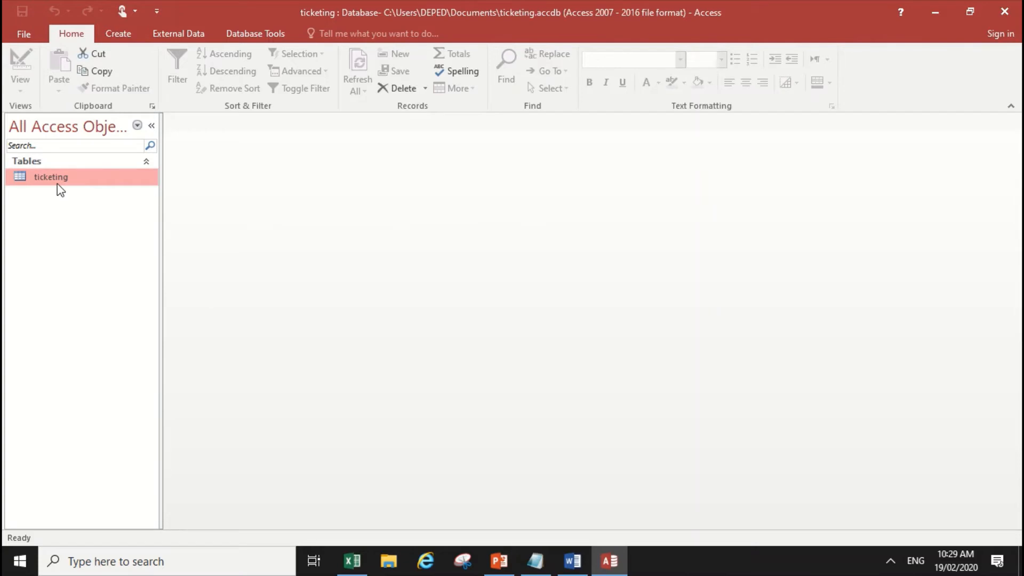
pyautogui.doubleClick(56, 183)
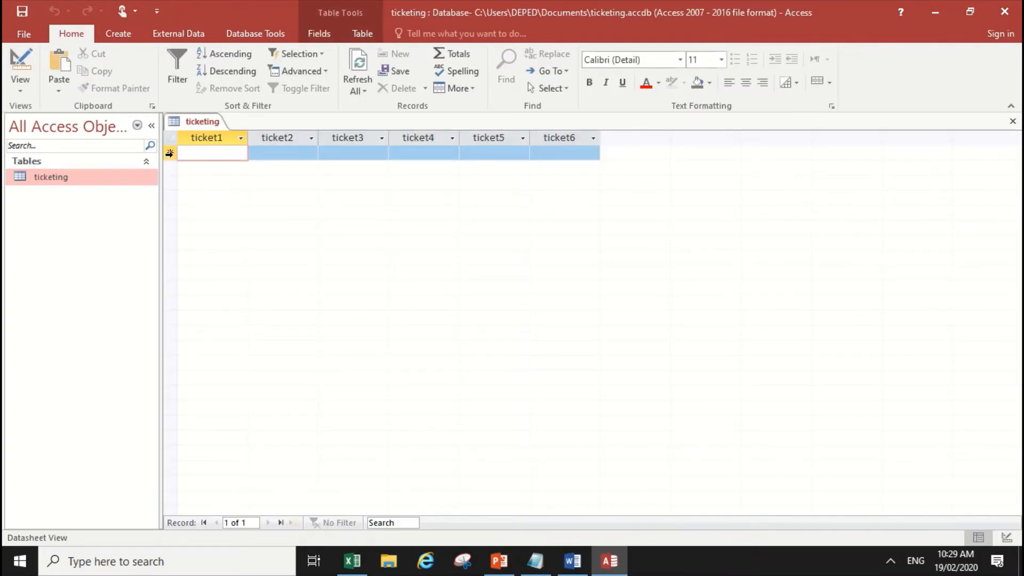
# - Write item 5 in the Notepad list as "Copy ang Number Series sa Excel at I Paste sa Access File", and return to Access
pyautogui.click(535, 561)
pyautogui.click(583, 190)
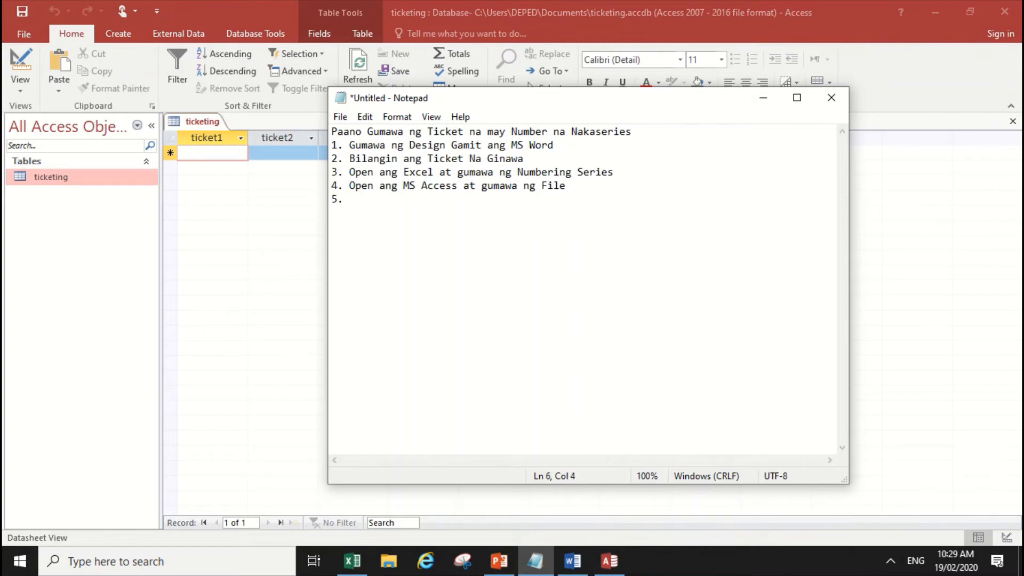
pyautogui.write('5. Copy ang Number')
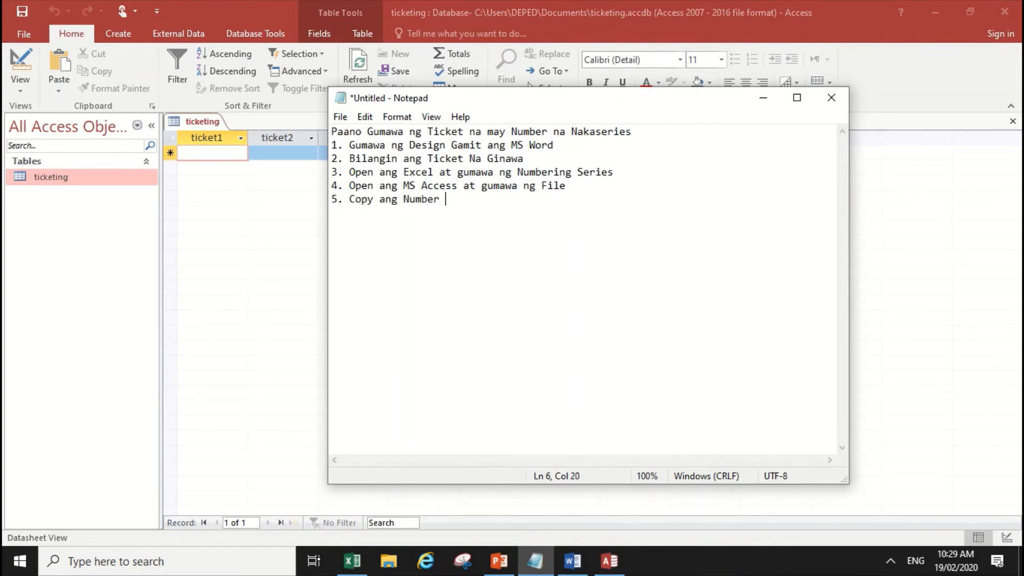
pyautogui.write(' Series sa Excel')
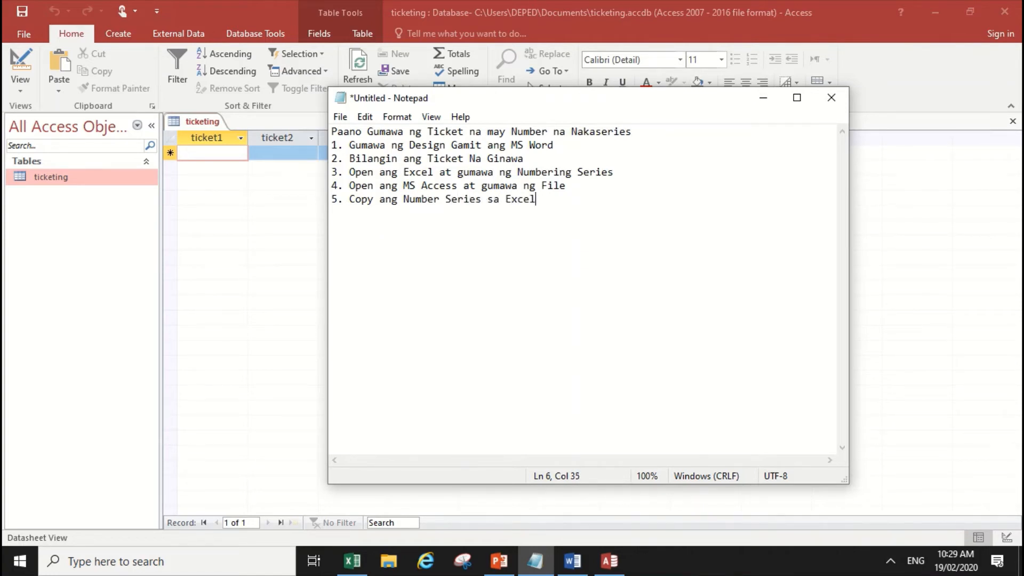
pyautogui.write(' at I PA')
pyautogui.press('BackSpace')
pyautogui.write('at I Paste sa Access')
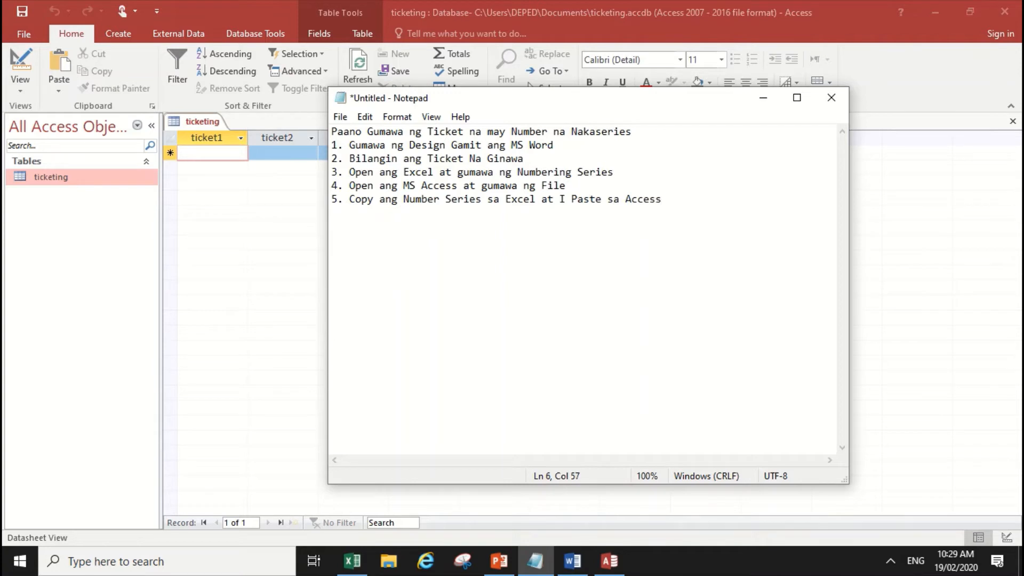
pyautogui.write(' File')
pyautogui.click(294, 258)
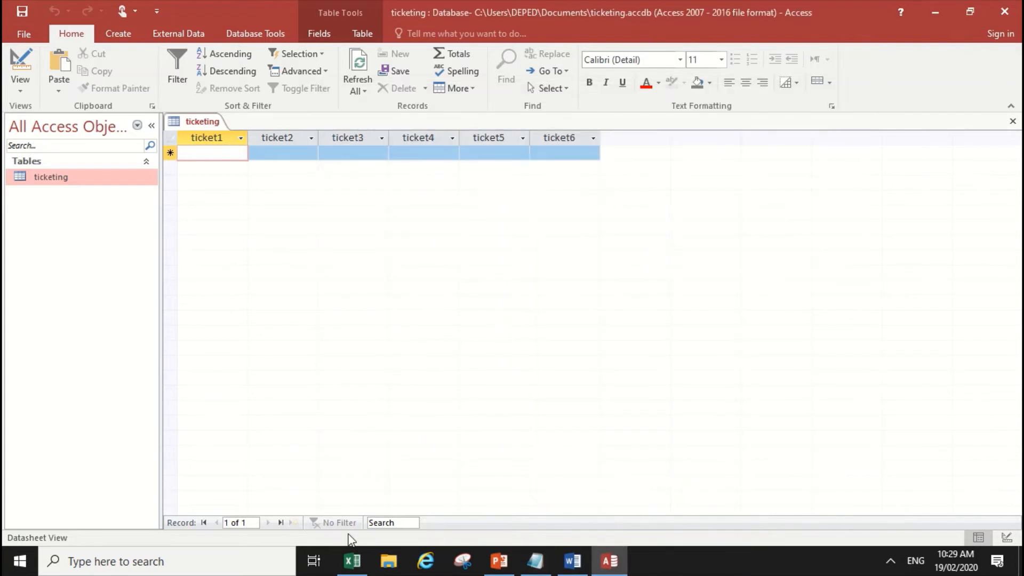
# - Switch to Excel and copy the number series in cells C10 to H22
pyautogui.click(353, 561)
pyautogui.moveTo(147, 260); pyautogui.dragTo(379, 434)
pyautogui.hotkey('ctrl', 'c')
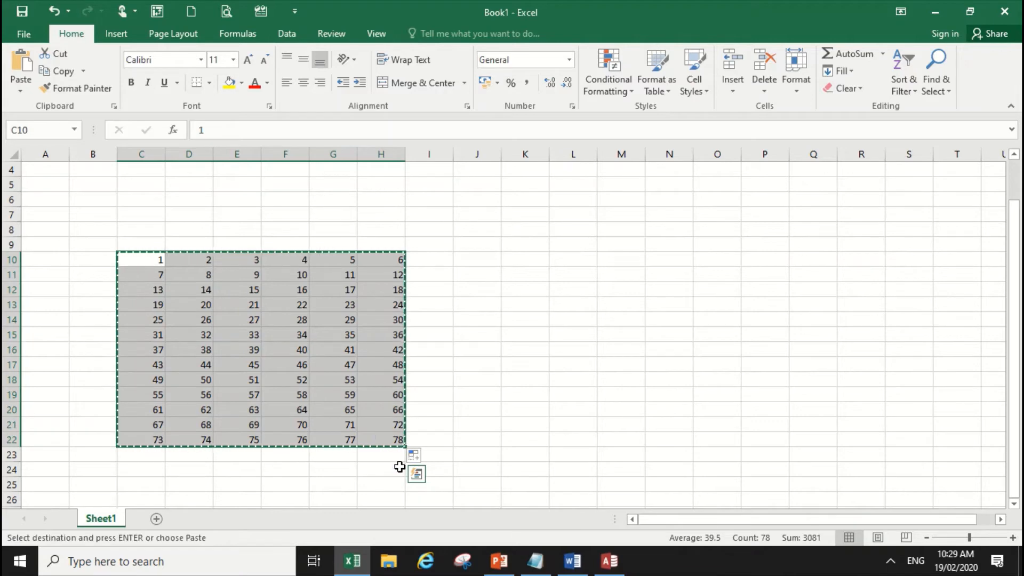
# - Switch to Access and paste the copied number series as new records in the ticketing table
pyautogui.click(609, 561)
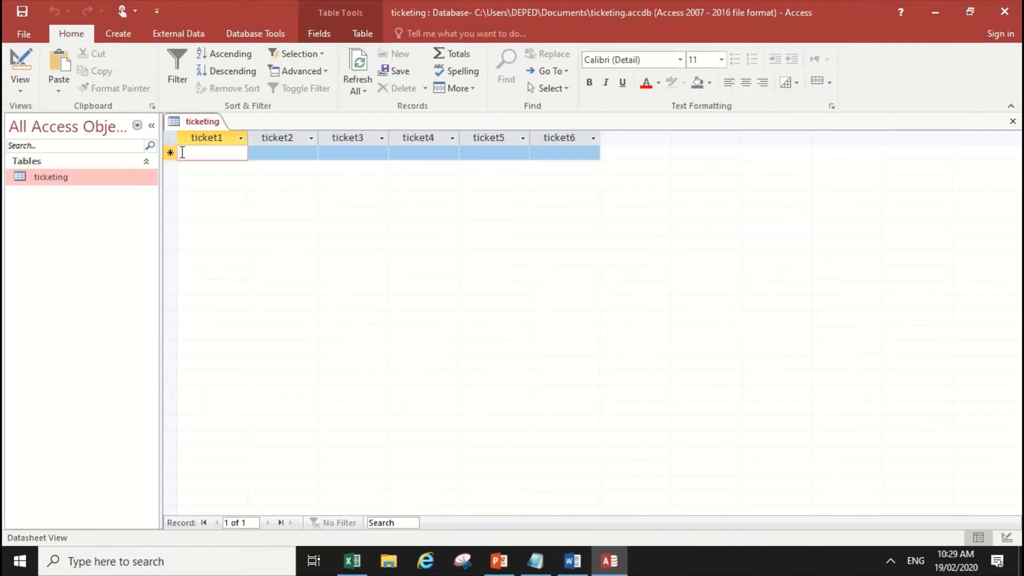
pyautogui.click(170, 154)
pyautogui.rightClick(170, 154)
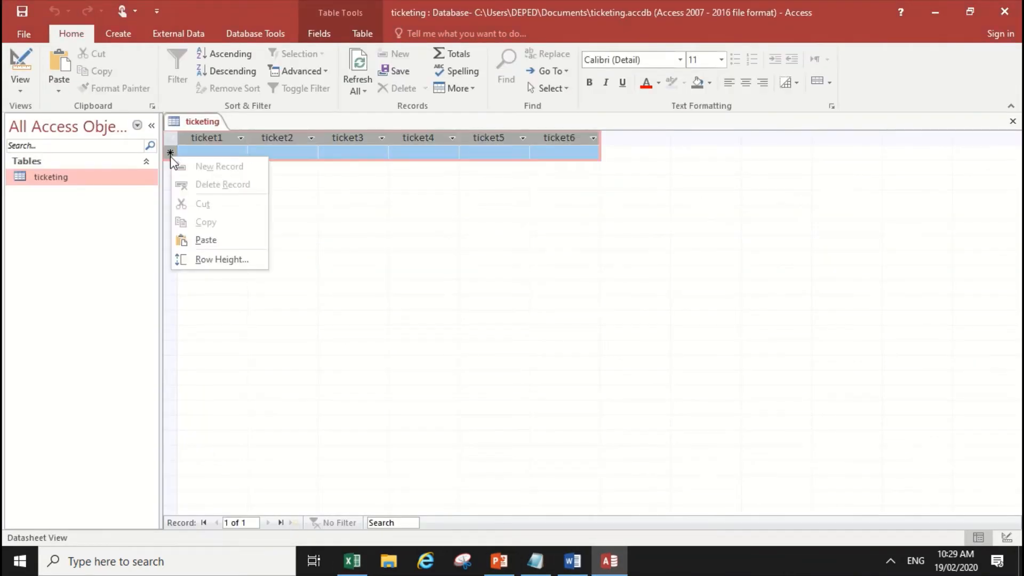
pyautogui.click(194, 239)
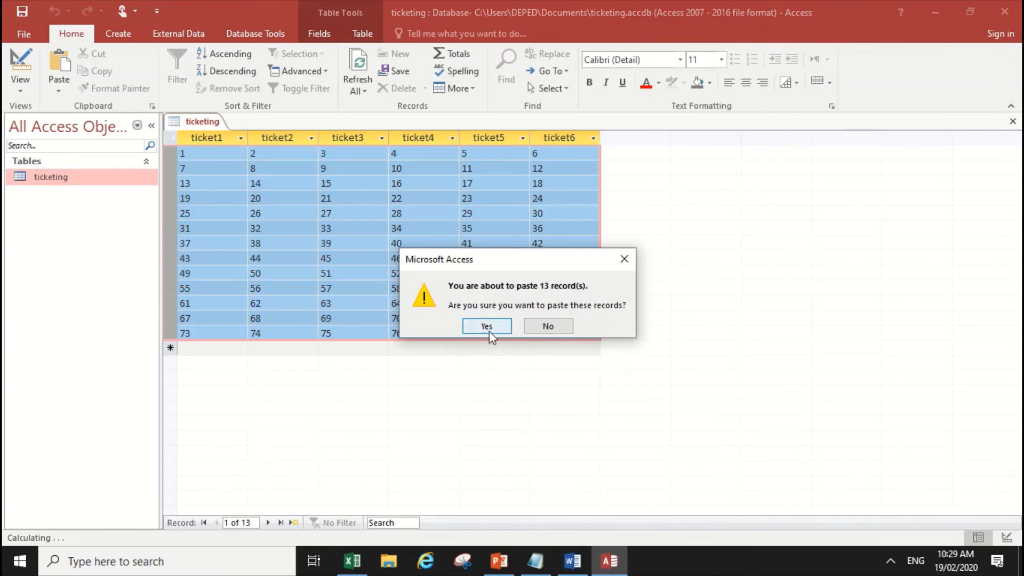
pyautogui.click(488, 330)
pyautogui.click(579, 293)
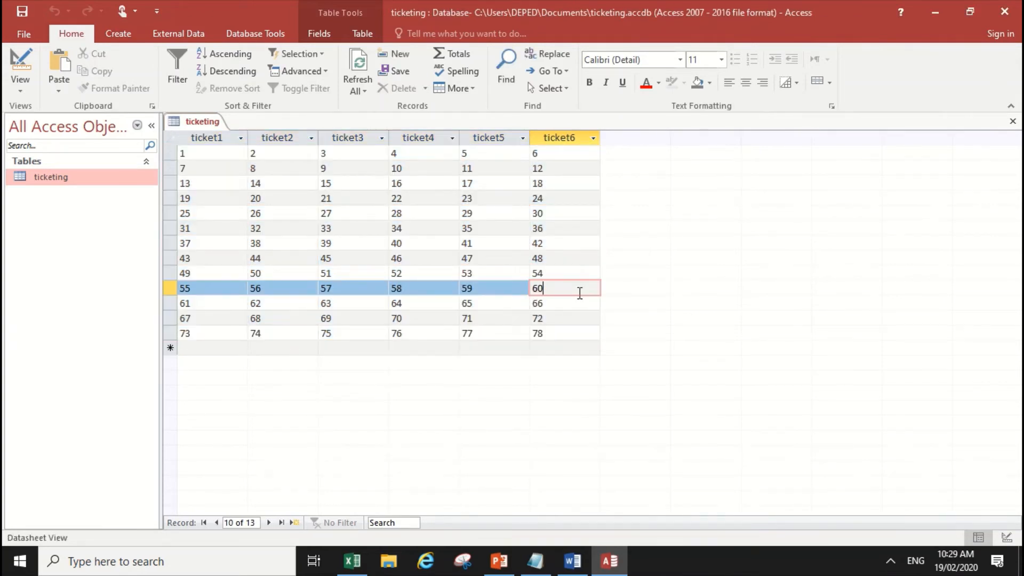
# - Add item 6 to the Notepad list, reading "Isave ang Access File at I Close"
pyautogui.click(537, 560)
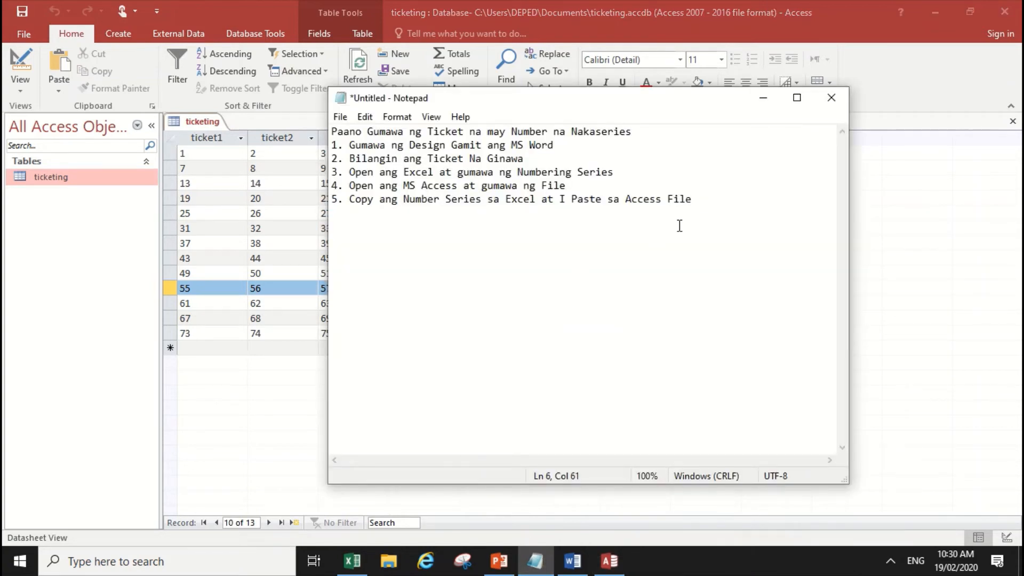
pyautogui.press('Return')
pyautogui.write('6. Isave ang Acc')
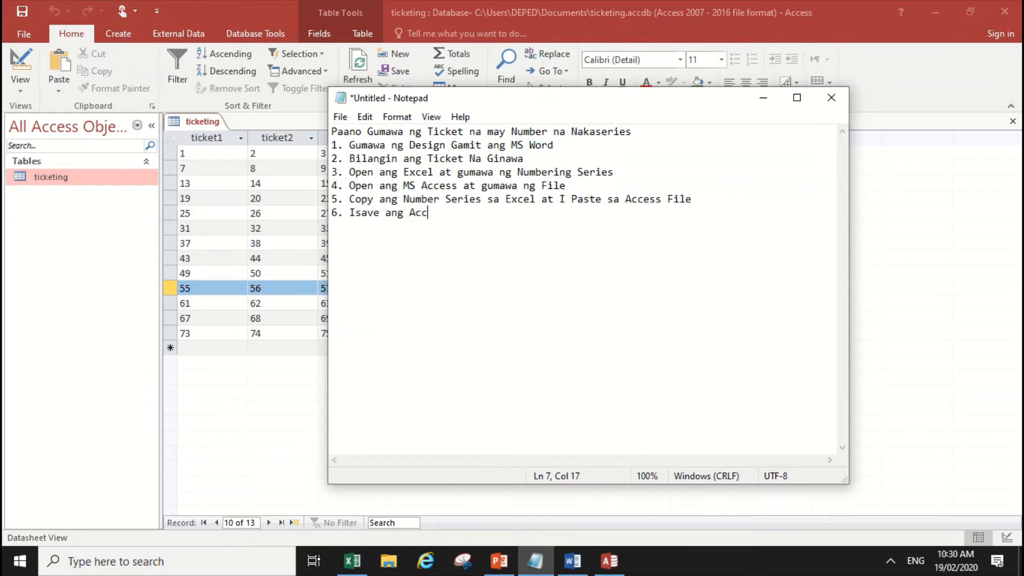
pyautogui.write('ess File at I Close')
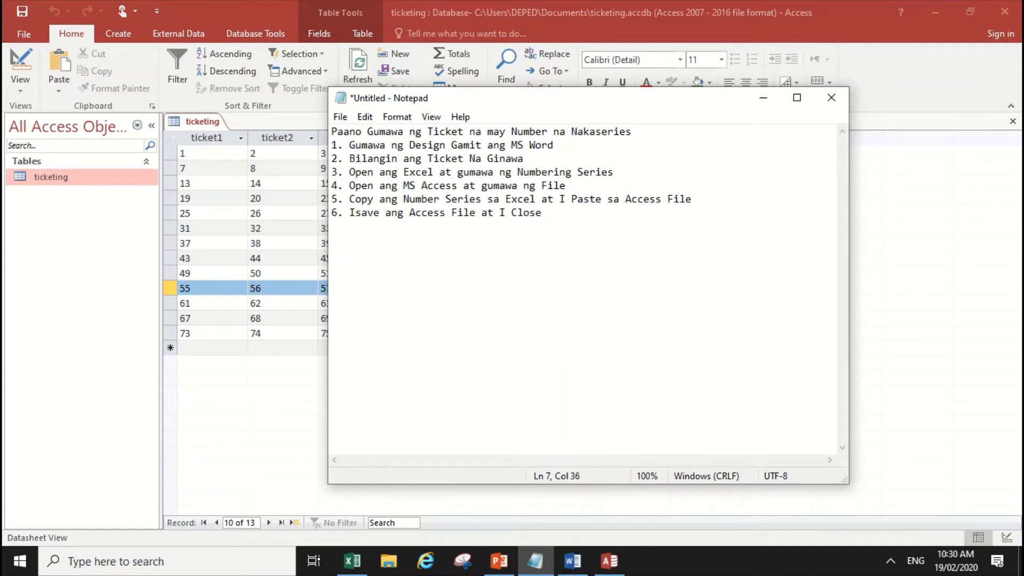
# - Save the ticketing table, close Access and switch to the Excel workbook
pyautogui.click(285, 304)
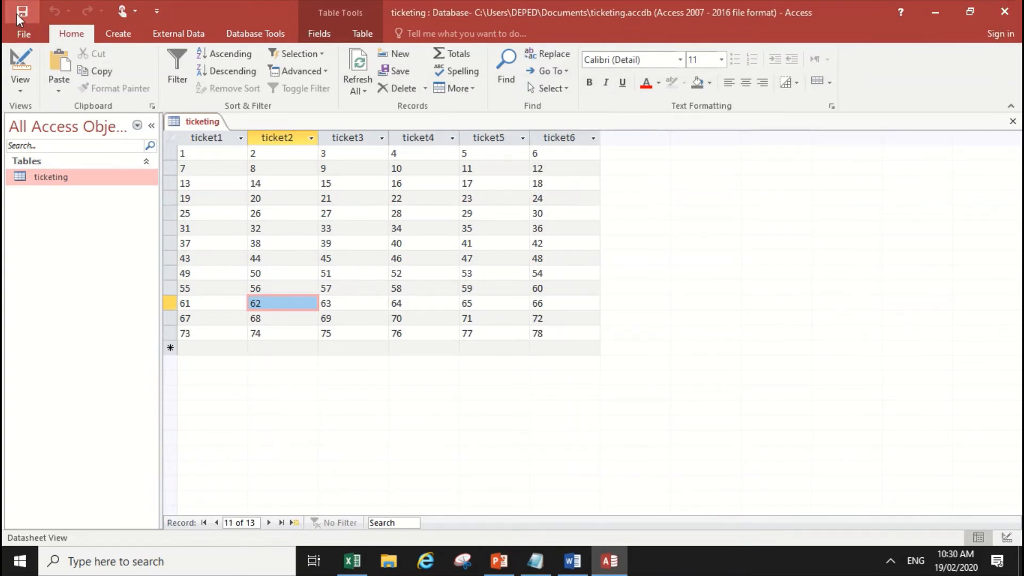
pyautogui.click(1019, 8)
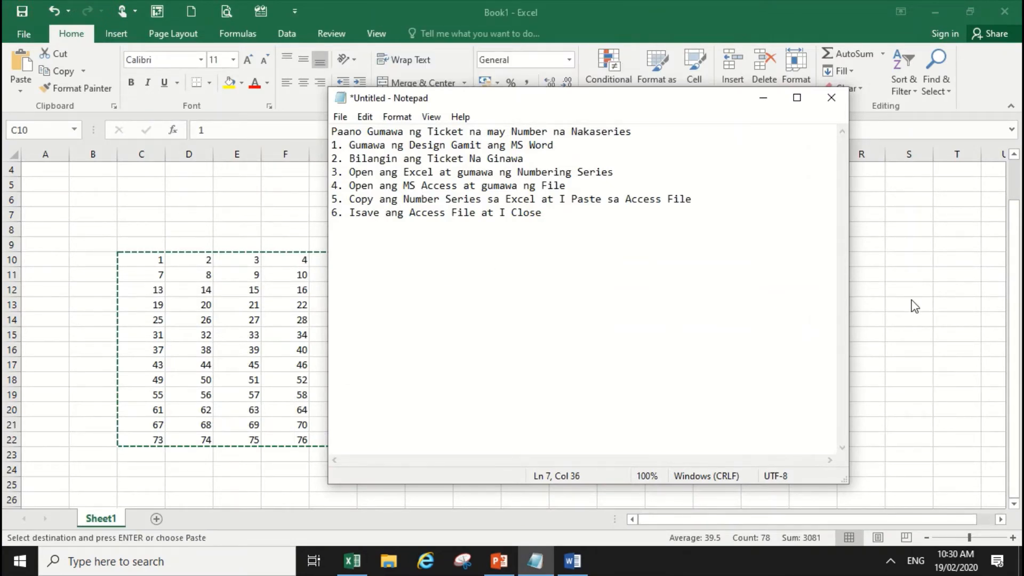
pyautogui.hotkey('alt', 'Tab')
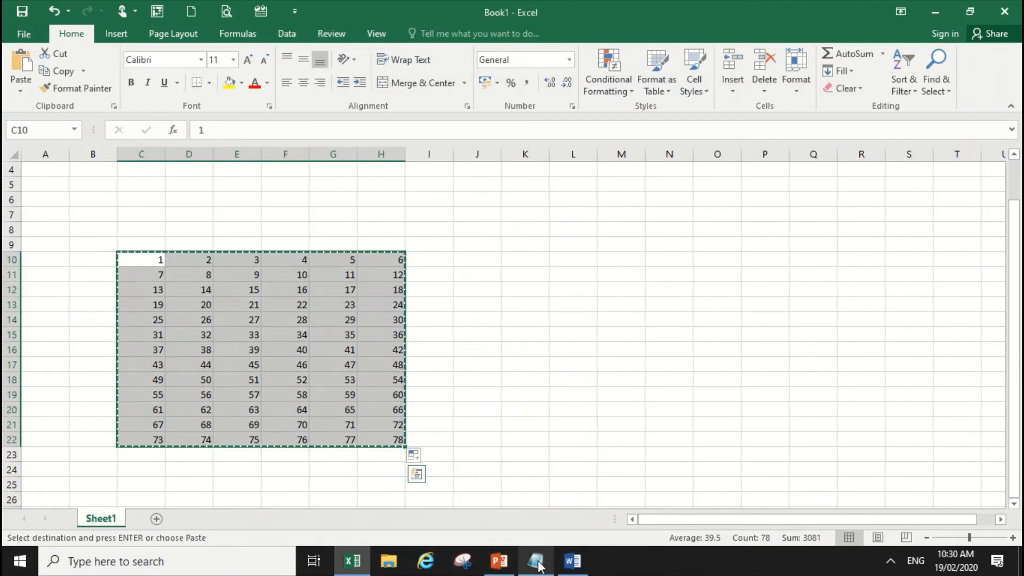
# - Switch to the ticket box document in Word and place the cursor in the first ticket's text box
pyautogui.click(572, 561)
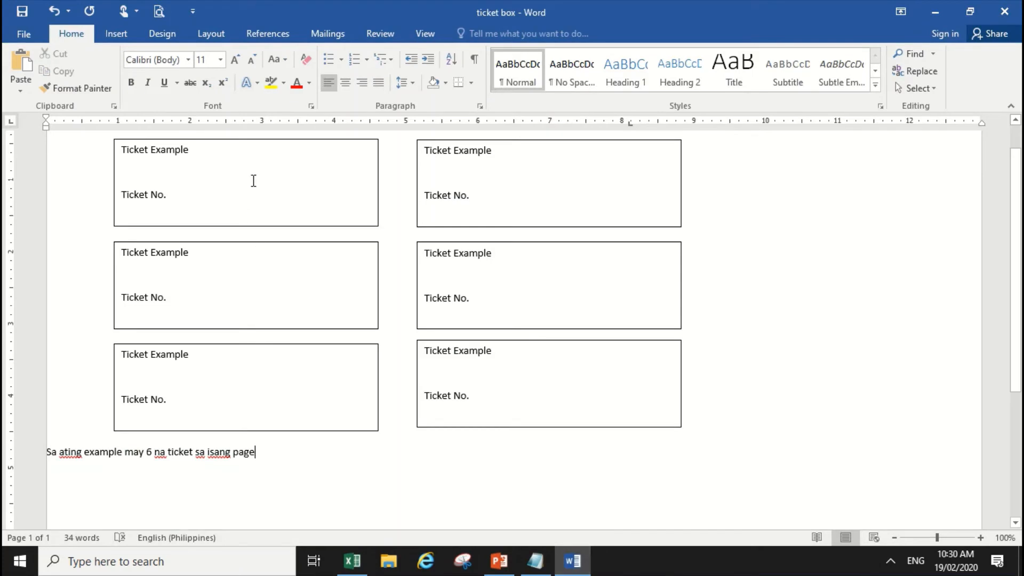
pyautogui.click(259, 162)
pyautogui.scroll(1, 286, 212)
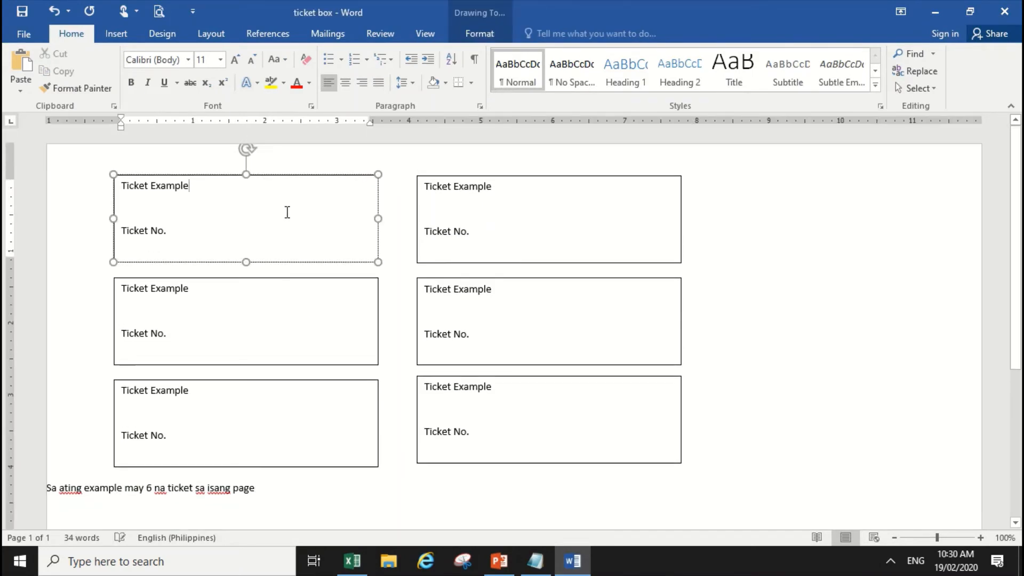
# - Add item 7 to the Notepad list, reading "I Open ang Mailings tab>Select Recipients", and show Word's mailing commands in between
pyautogui.click(527, 566)
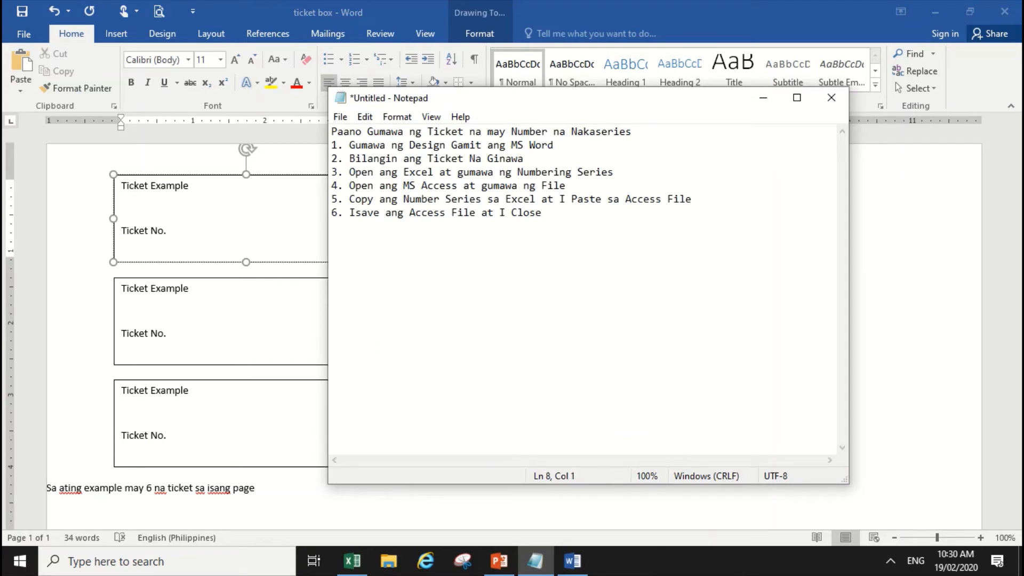
pyautogui.write('7. I Open ang Mailings ')
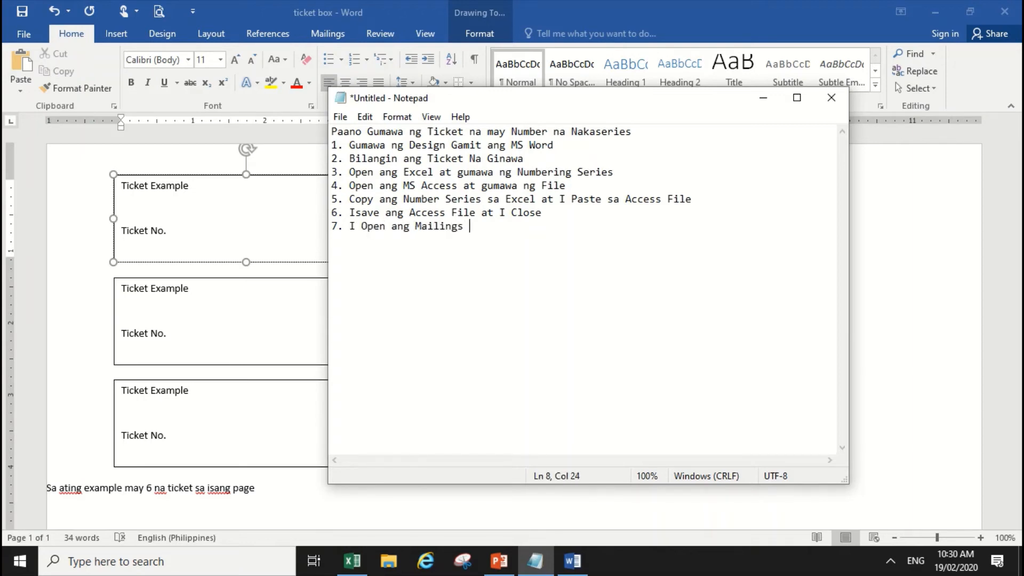
pyautogui.write('tab')
pyautogui.click(319, 39)
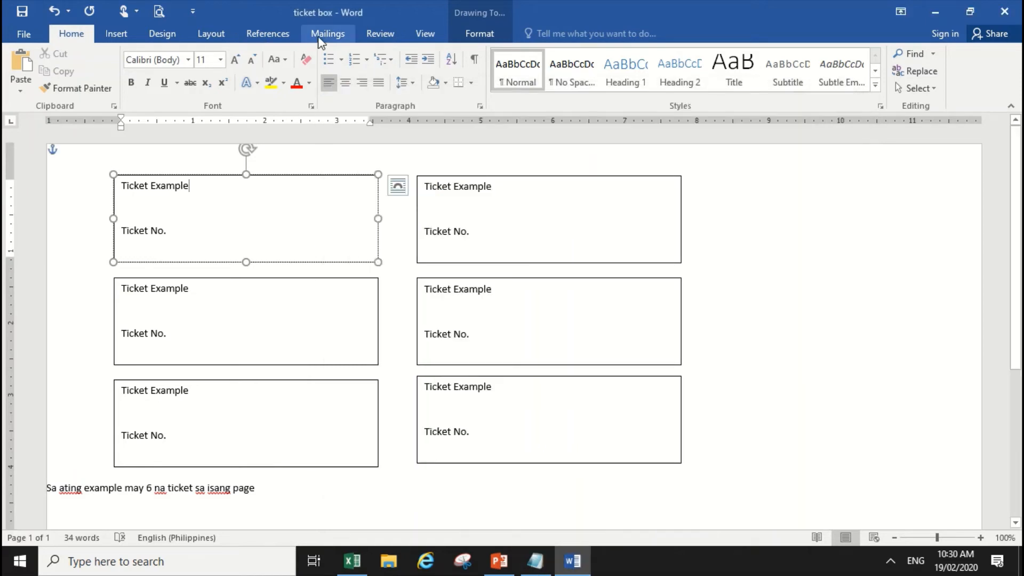
pyautogui.click(319, 38)
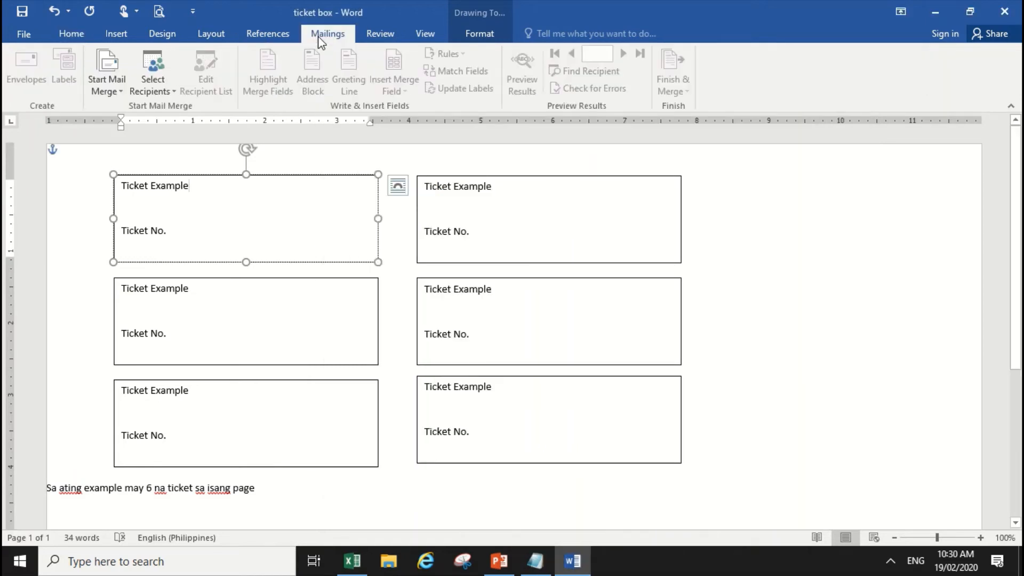
pyautogui.click(533, 567)
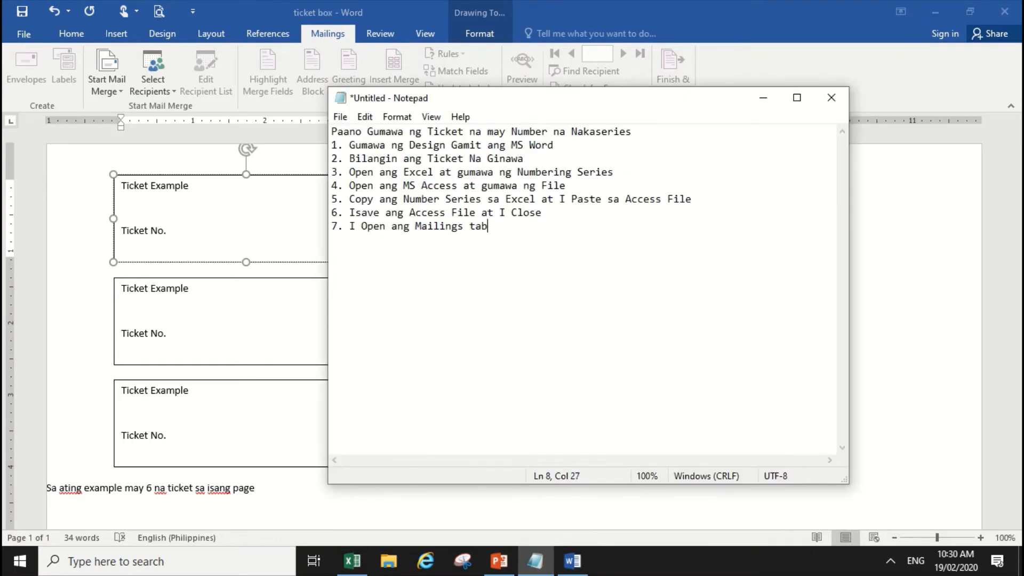
pyautogui.write('>Select Recipients')
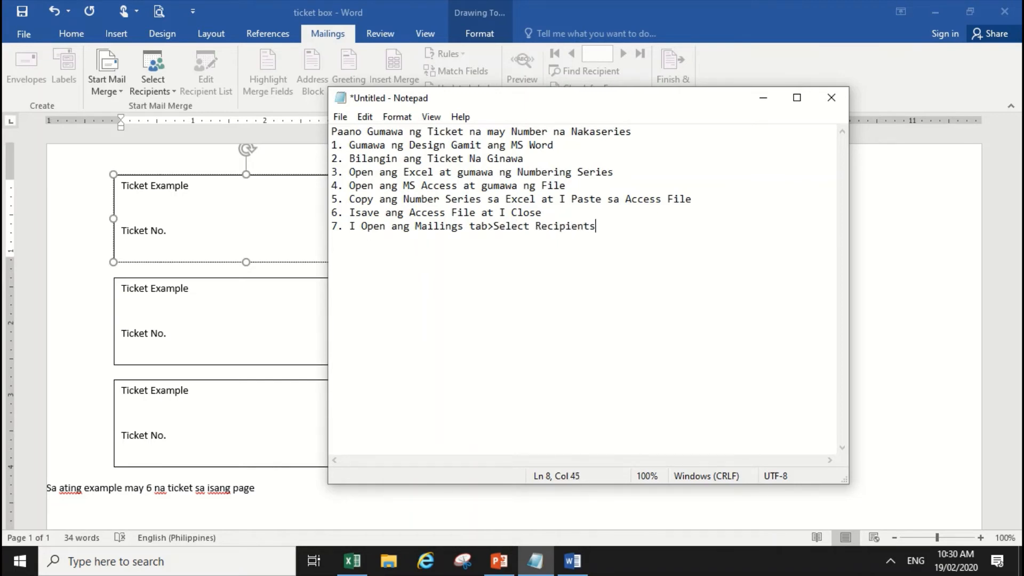
# - In Word, connect the mail merge to an existing recipient list, the ticketing Access database in the Documents folder
pyautogui.click(163, 95)
pyautogui.click(163, 95)
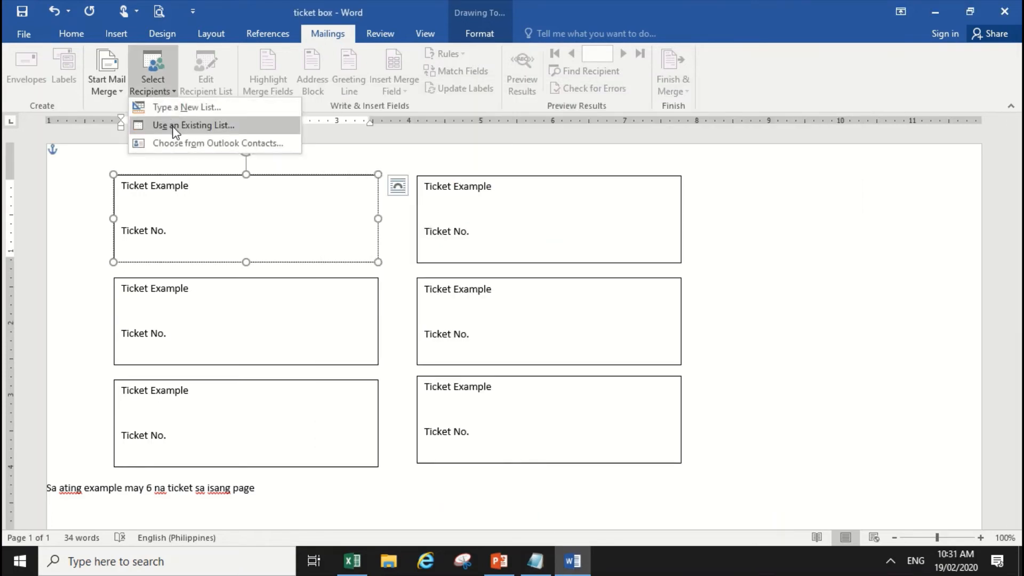
pyautogui.click(204, 128)
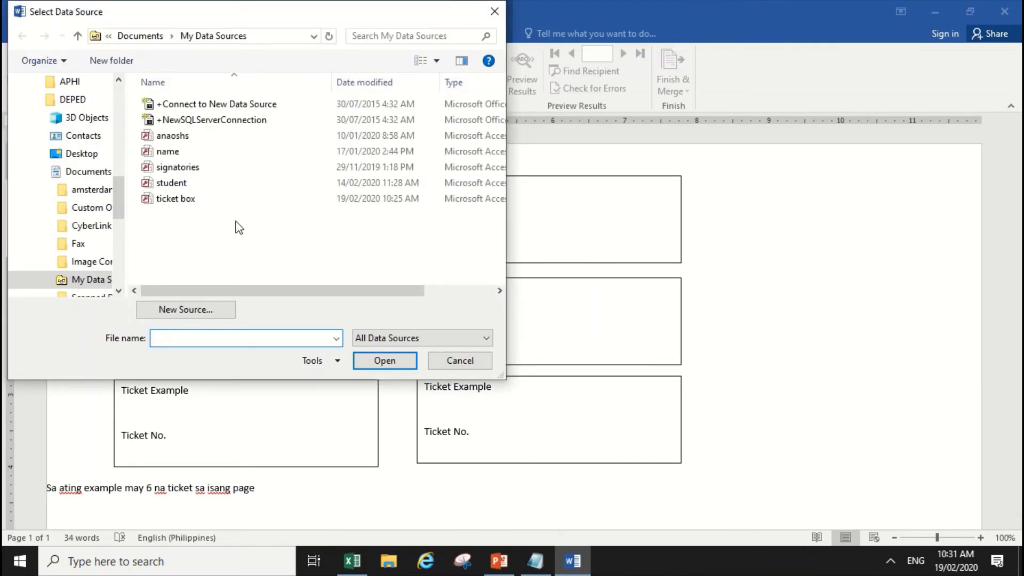
pyautogui.click(183, 202)
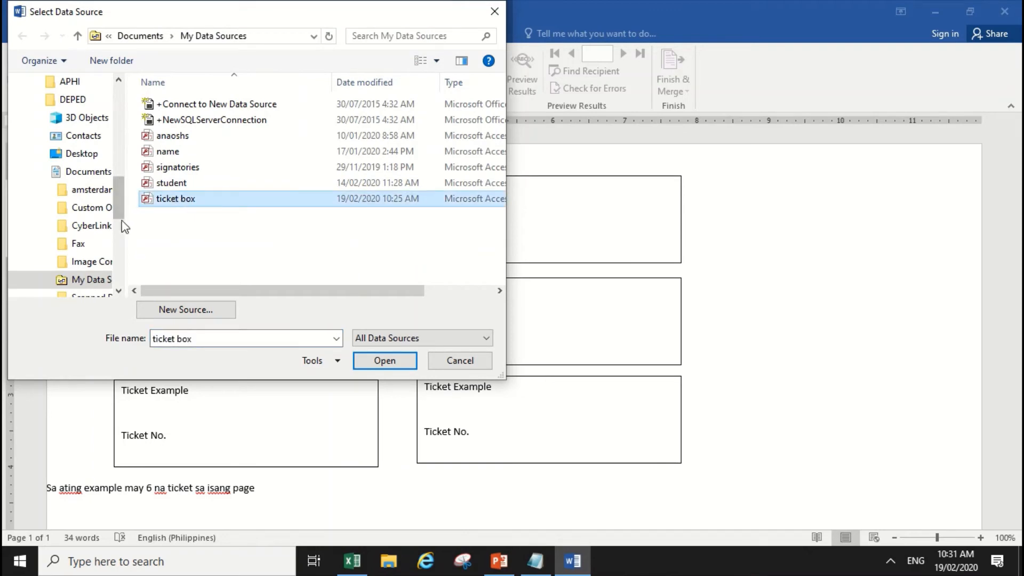
pyautogui.scroll(8, 80, 197)
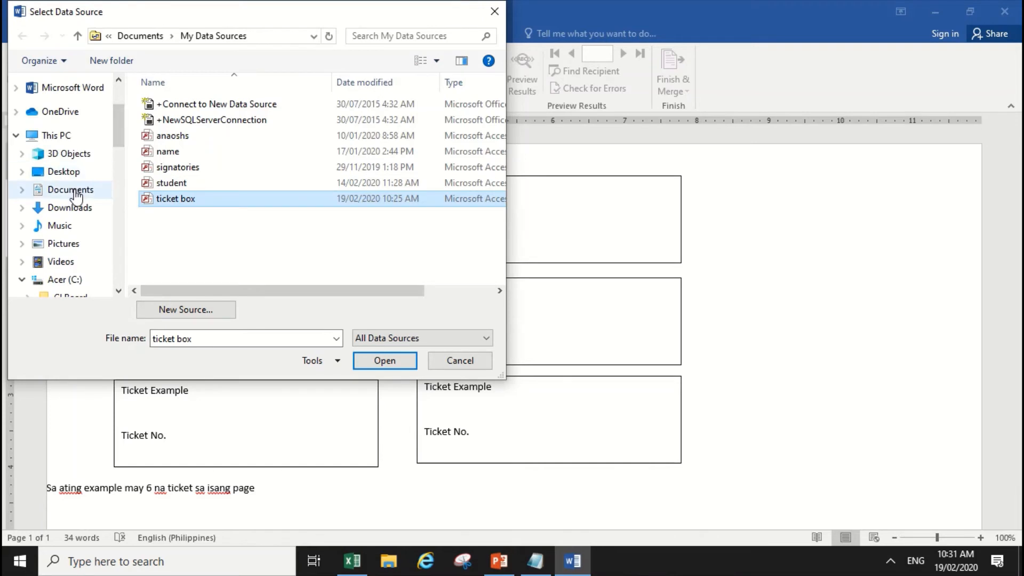
pyautogui.click(75, 192)
pyautogui.moveTo(500, 145); pyautogui.dragTo(494, 252)
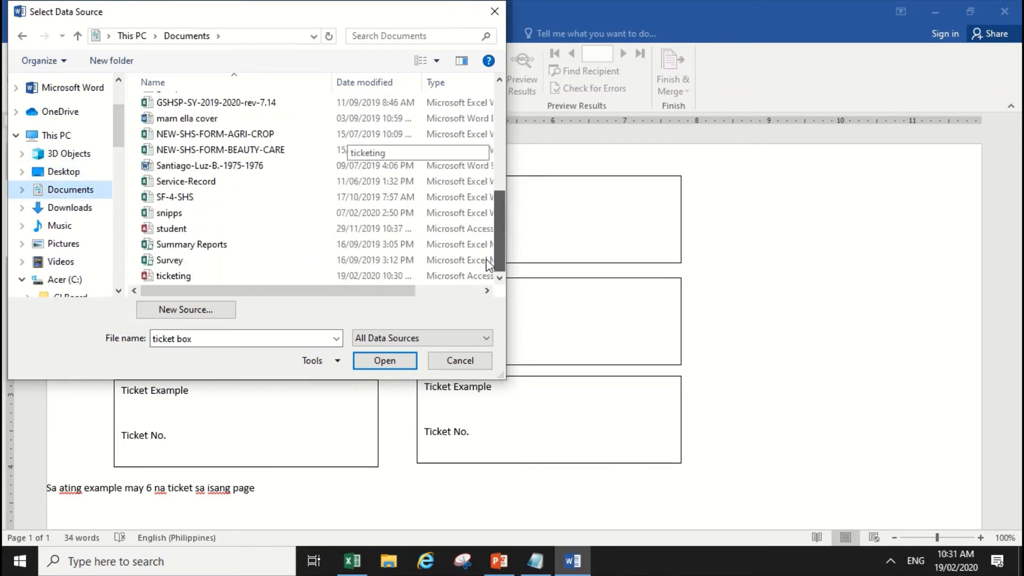
pyautogui.doubleClick(163, 276)
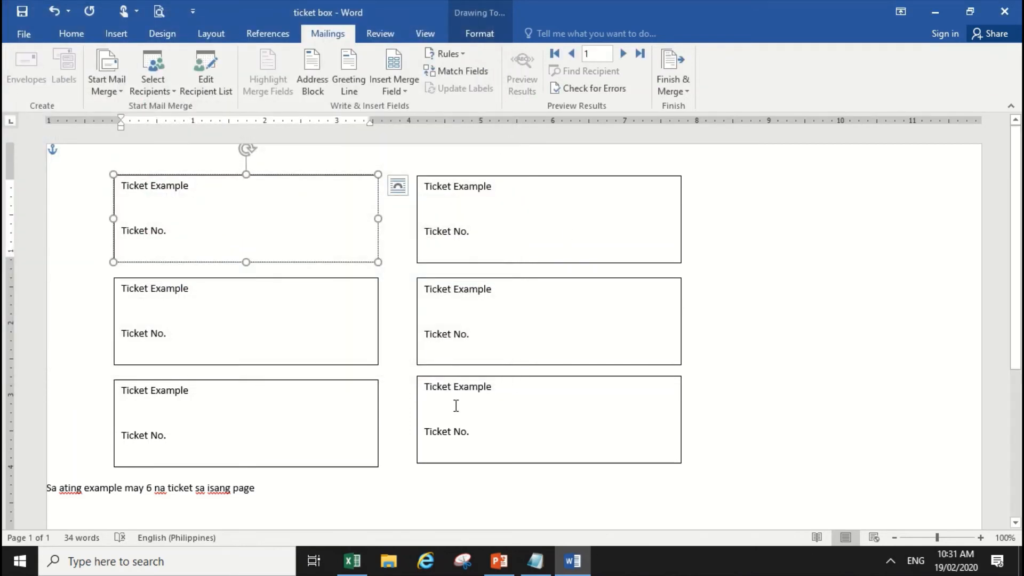
# - Complete item 7 in Notepad with "at hanapin ang Access File na ginawa natin kanina" and start item 8
pyautogui.click(535, 560)
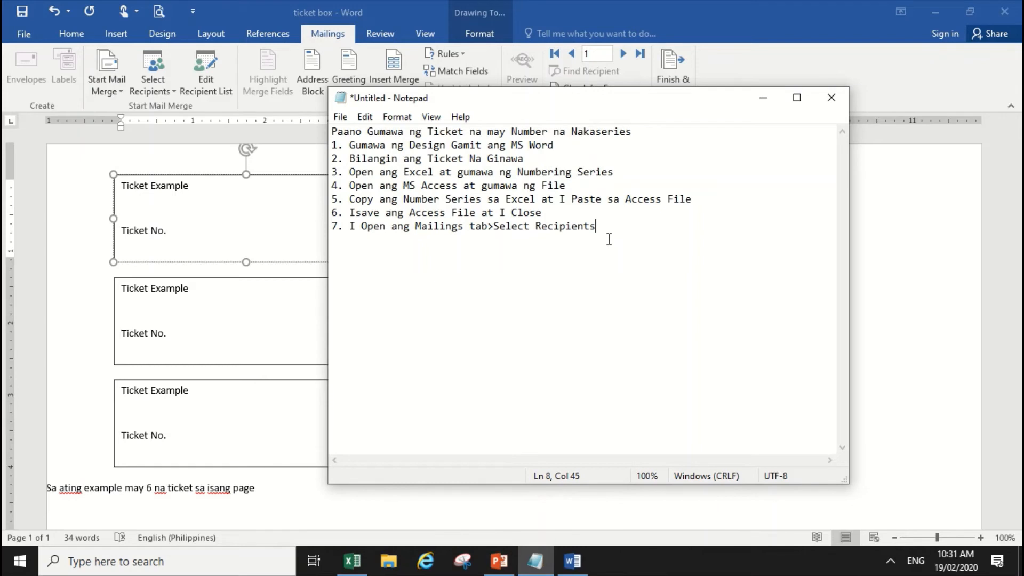
pyautogui.write('at hanapin ang Access File')
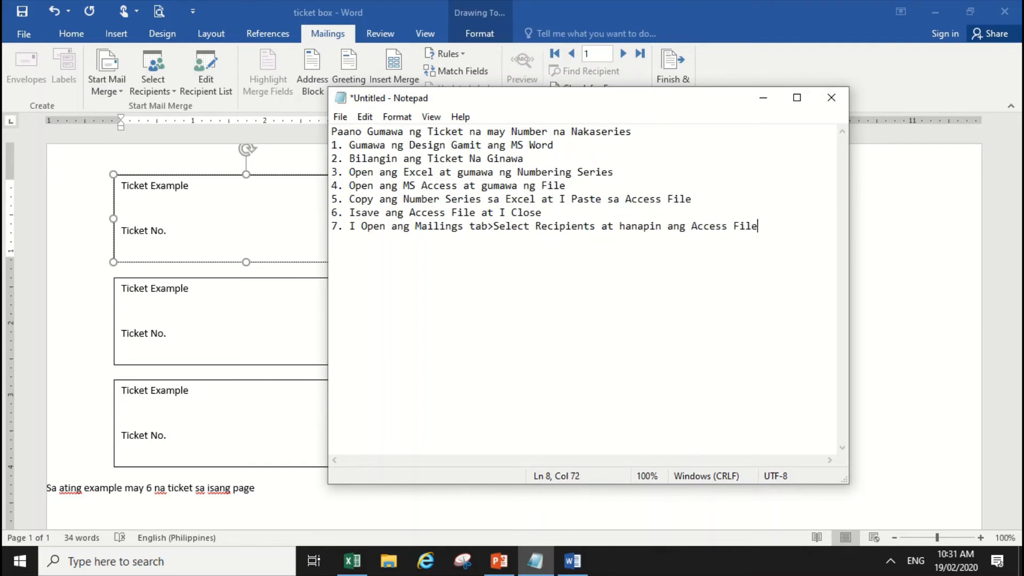
pyautogui.write(' na ')
pyautogui.write('G')
pyautogui.press('BackSpace')
pyautogui.write('ginawa nating')
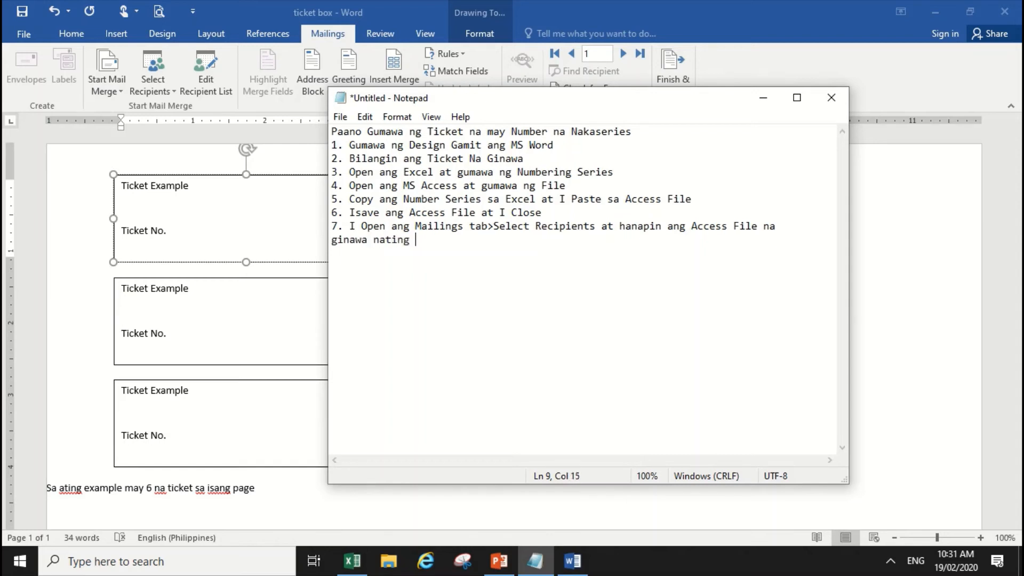
pyautogui.press('BackSpace')
pyautogui.press('BackSpace')
pyautogui.write('kanina')
pyautogui.press('Return')
pyautogui.write('8.')
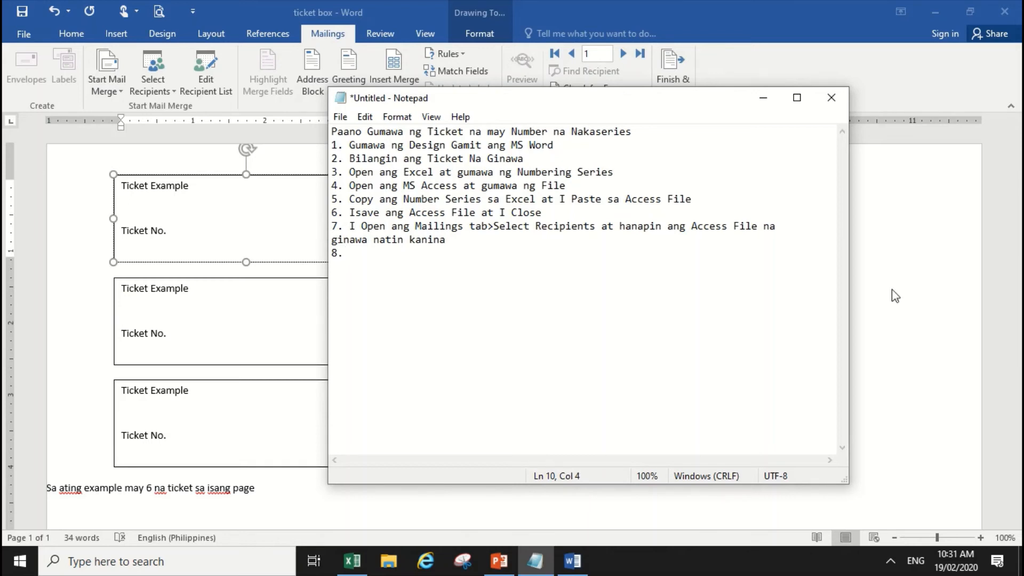
# - Switch to Word and insert the merge fields ticket1 and ticket2 after "Ticket No." in the first row's two tickets
pyautogui.hotkey('alt', 'Tab')
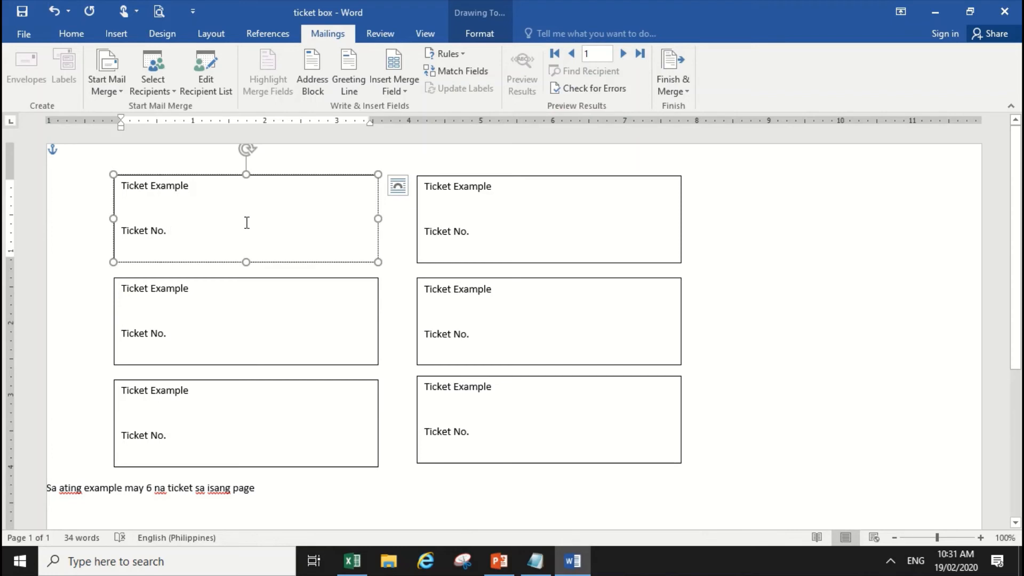
pyautogui.click(401, 92)
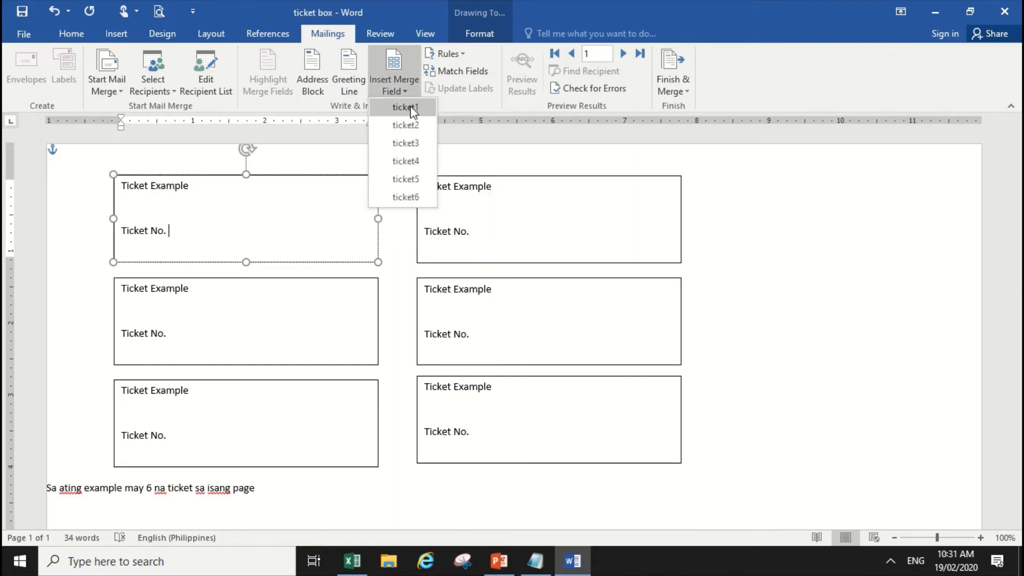
pyautogui.click(408, 106)
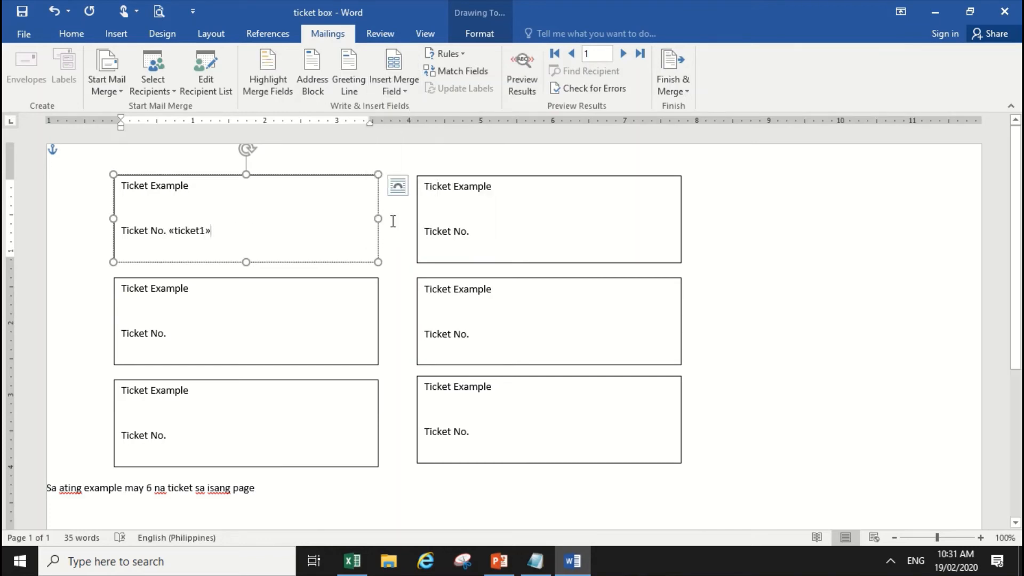
pyautogui.click(487, 229)
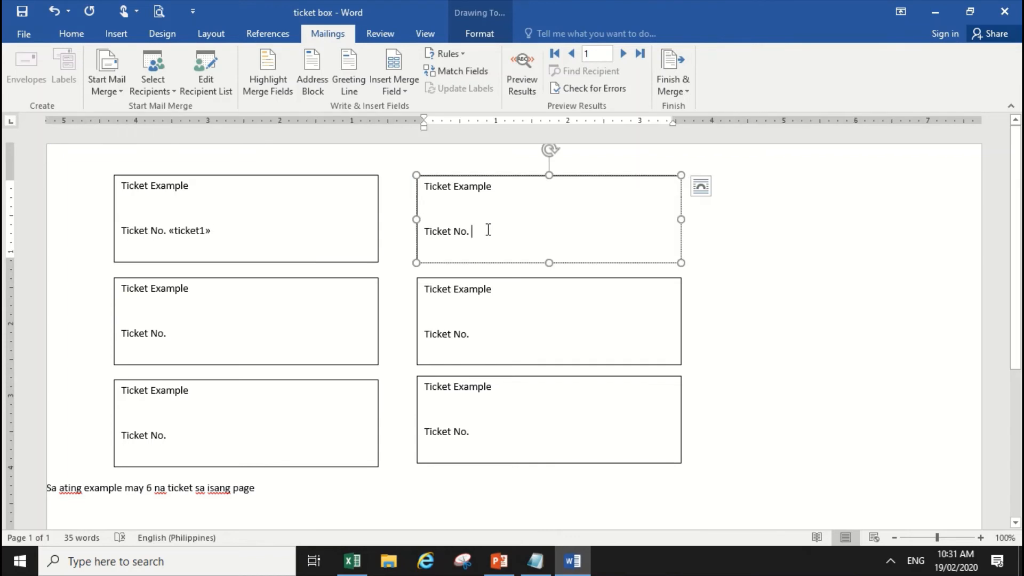
pyautogui.click(401, 90)
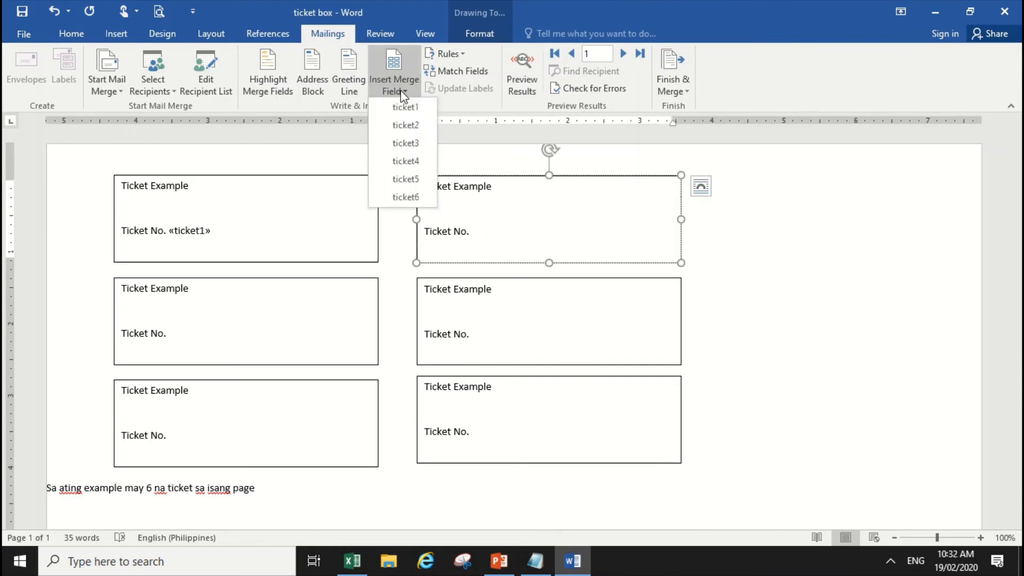
pyautogui.click(408, 126)
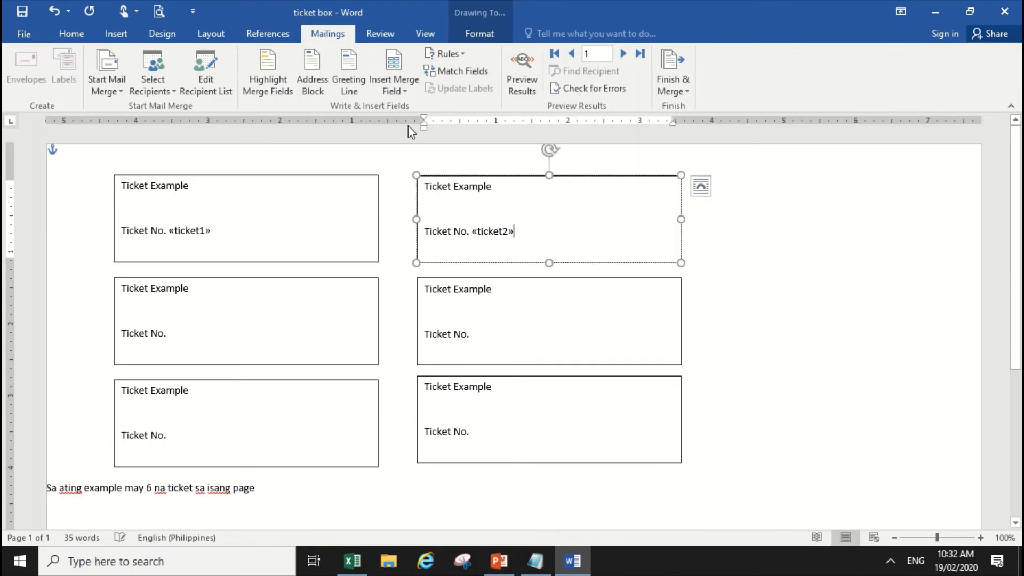
# - Insert the merge fields ticket3 and ticket4 after "Ticket No." in the second row's two tickets
pyautogui.click(185, 331)
pyautogui.click(394, 90)
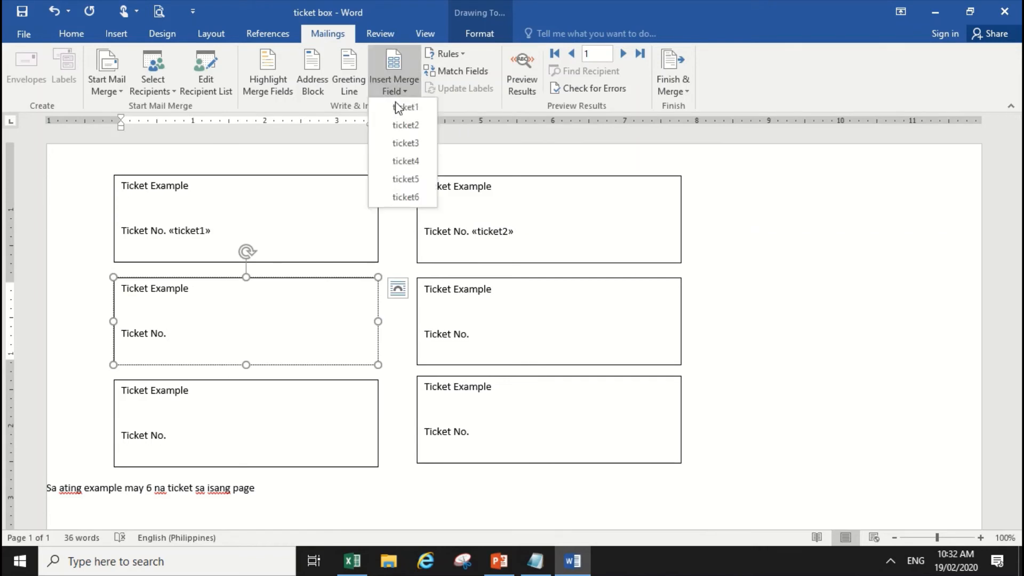
pyautogui.click(406, 143)
pyautogui.click(501, 331)
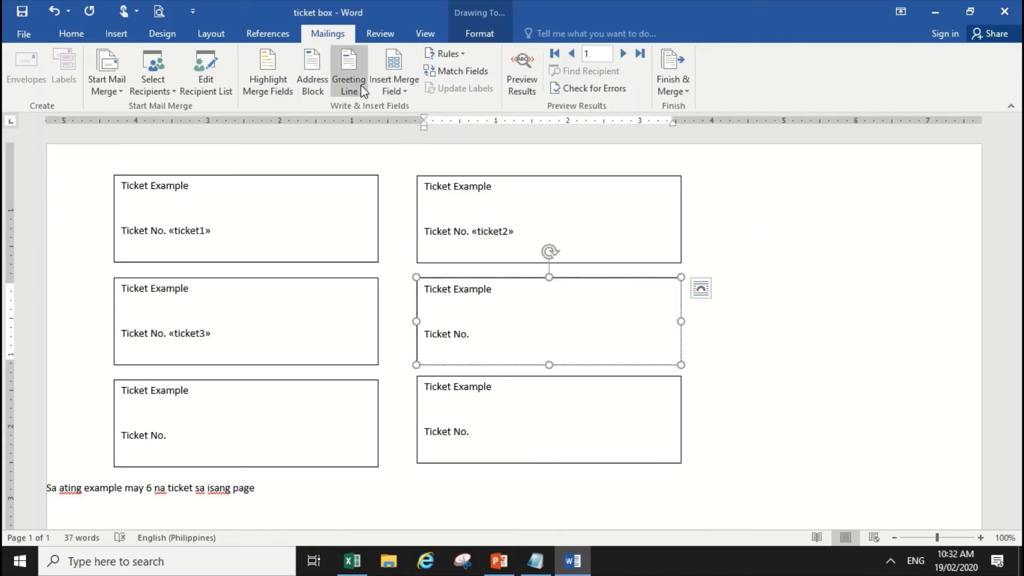
pyautogui.click(401, 90)
pyautogui.click(411, 160)
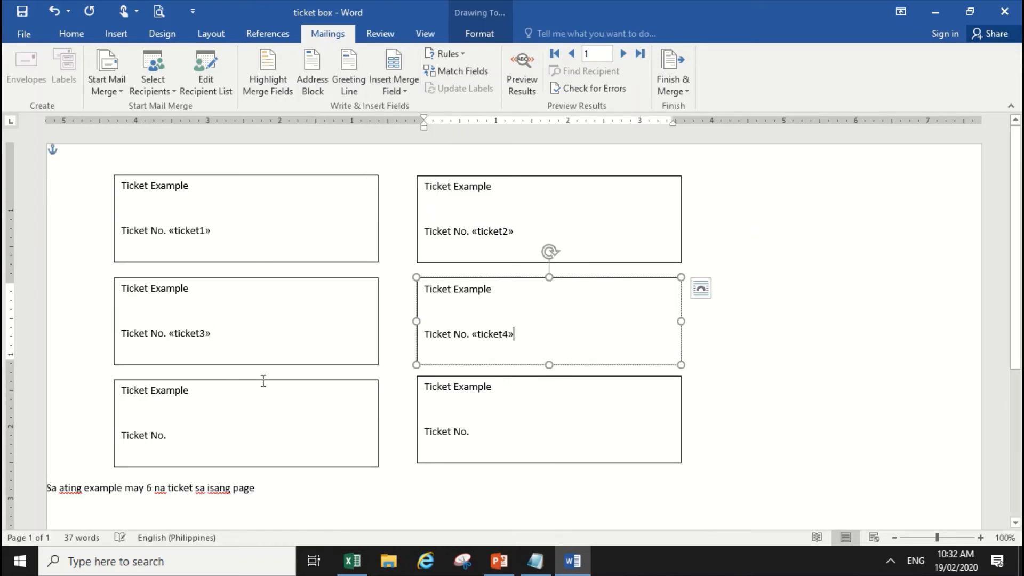
# - Insert the merge fields ticket5 and ticket6 after "Ticket No." in the third row's two tickets
pyautogui.click(190, 435)
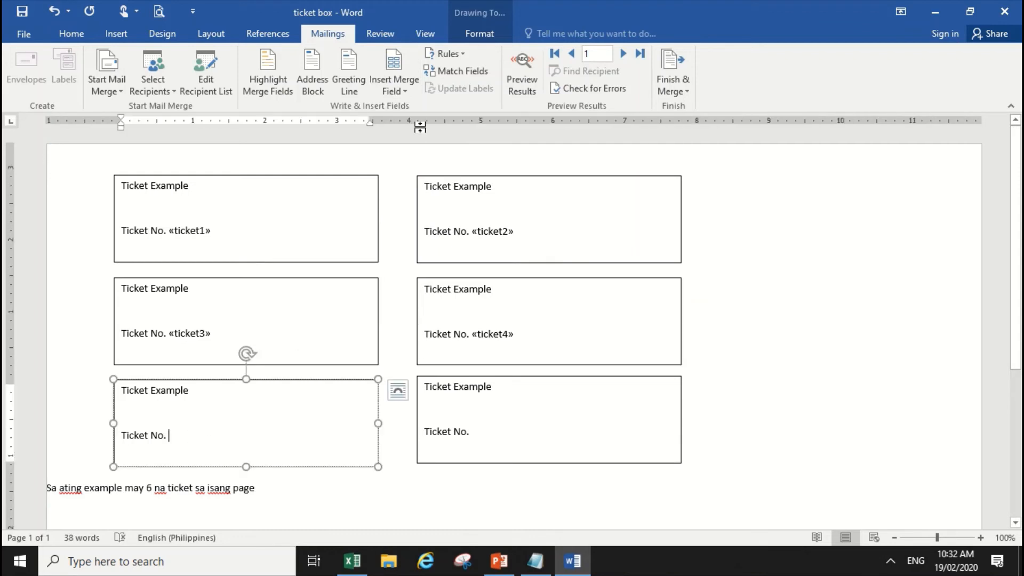
pyautogui.click(402, 82)
pyautogui.click(400, 176)
pyautogui.click(516, 432)
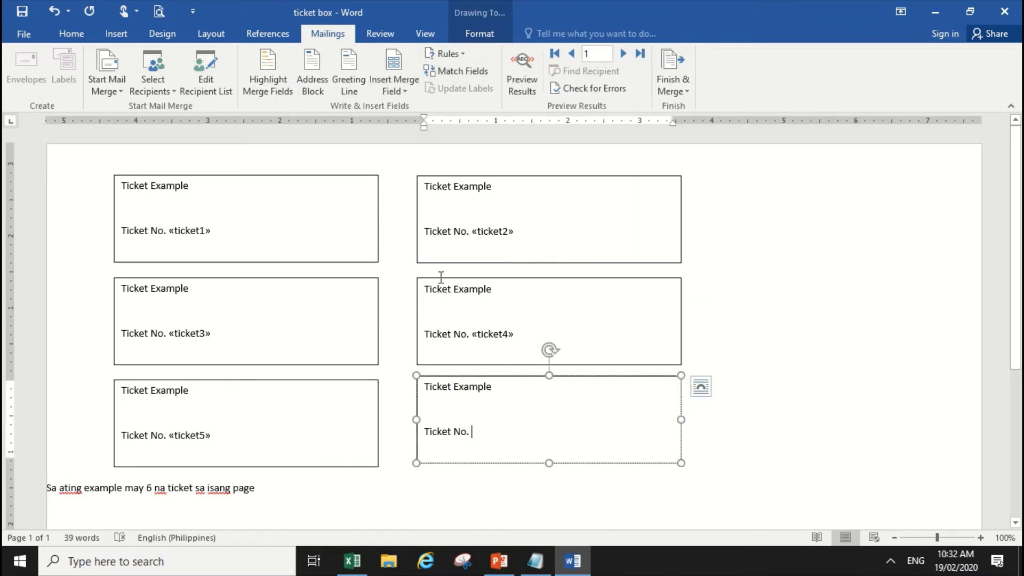
pyautogui.click(405, 85)
pyautogui.click(415, 197)
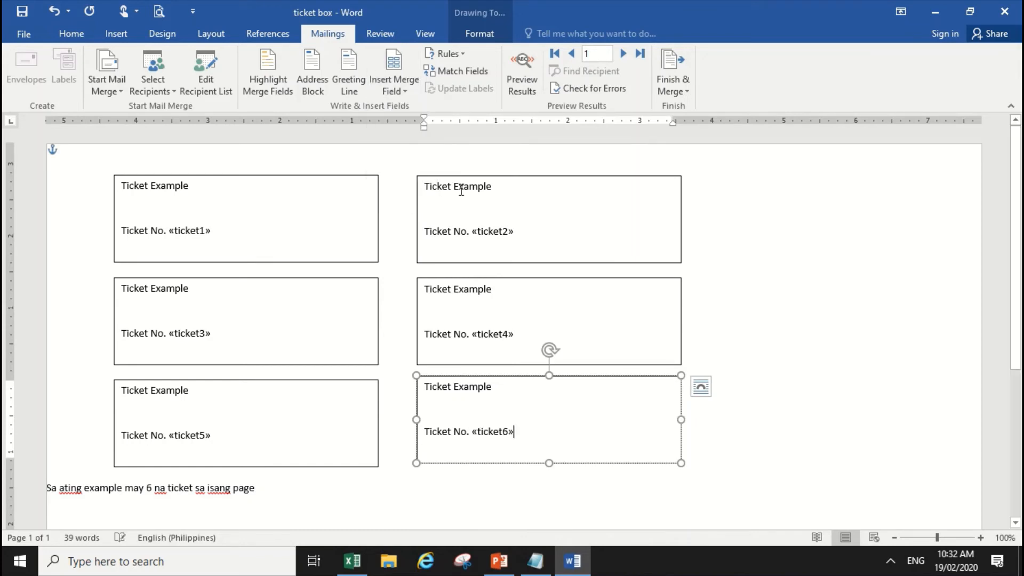
# - Preview the merge results and advance through the records up to record 10 to check the ticket numbering
pyautogui.click(536, 92)
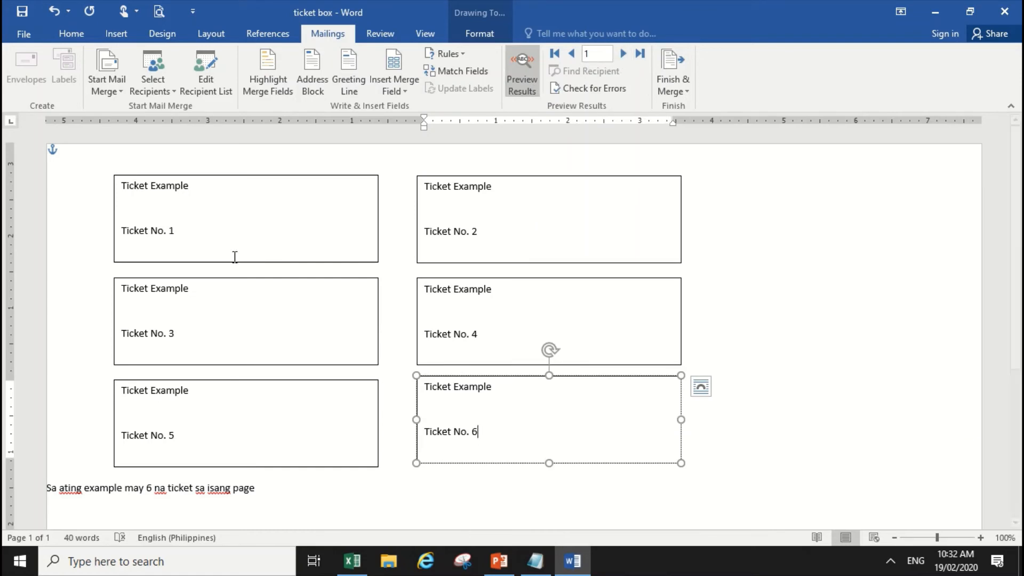
pyautogui.click(624, 53)
pyautogui.click(624, 54)
pyautogui.click(625, 53)
pyautogui.click(625, 54)
pyautogui.click(625, 54)
pyautogui.click(625, 54)
pyautogui.click(625, 54)
pyautogui.click(625, 54)
pyautogui.click(625, 54)
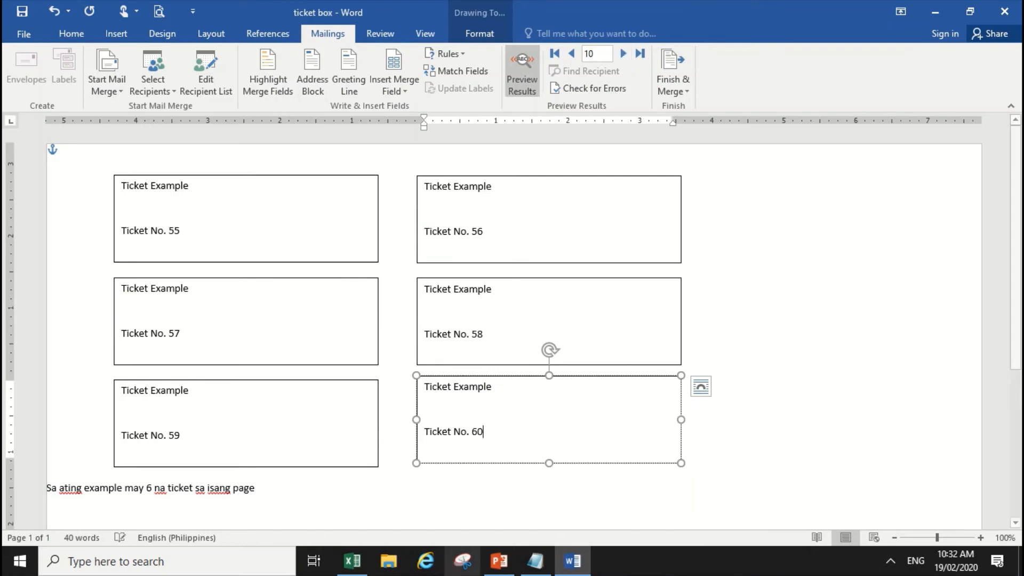
# - Switch to Notepad and write item 8 as "Observe ninyo na kahit ilang number pa ay madali na nating mapriprint"
pyautogui.click(540, 562)
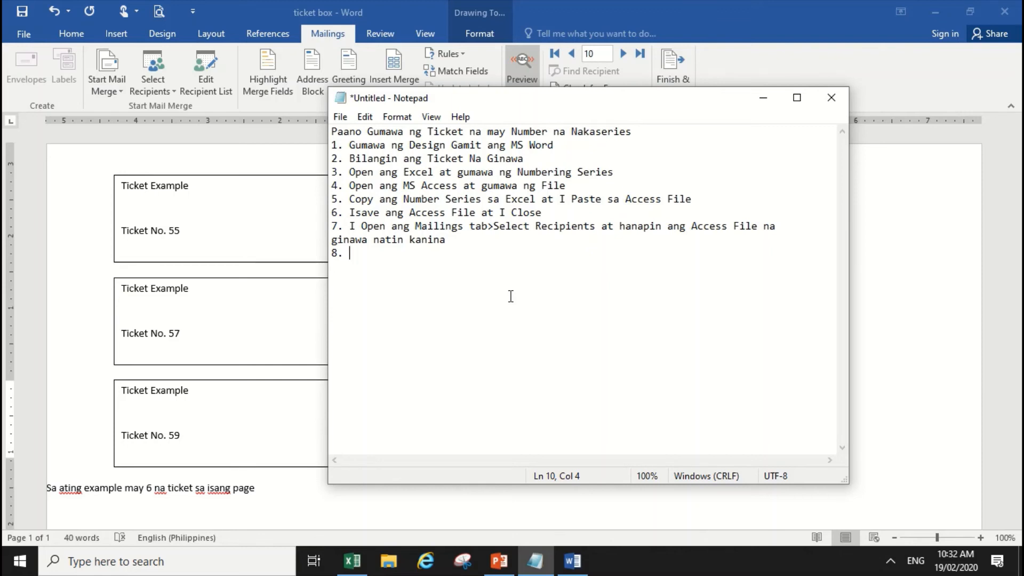
pyautogui.write('Observe ninyo ')
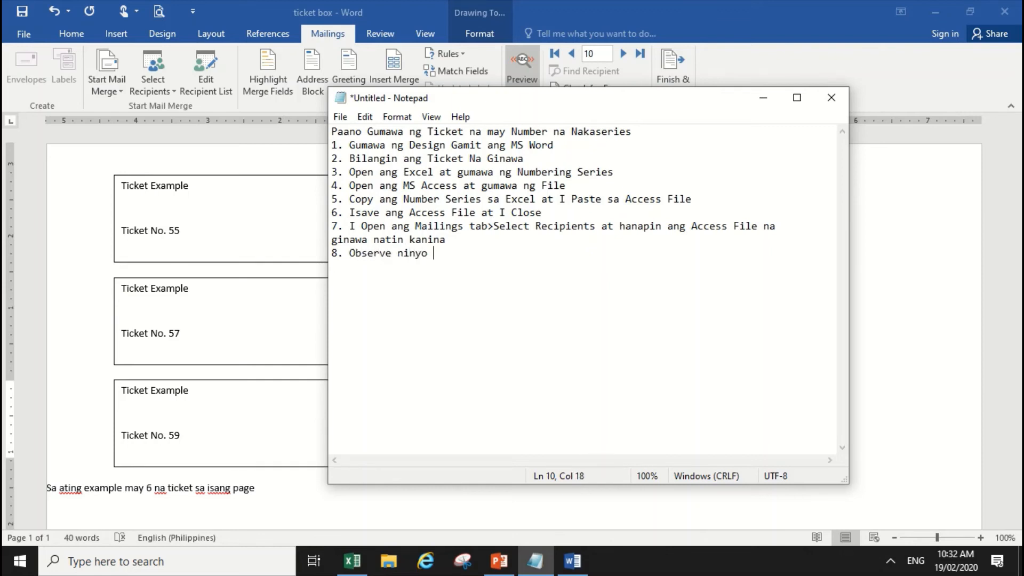
pyautogui.write('na kahit ilang number pa')
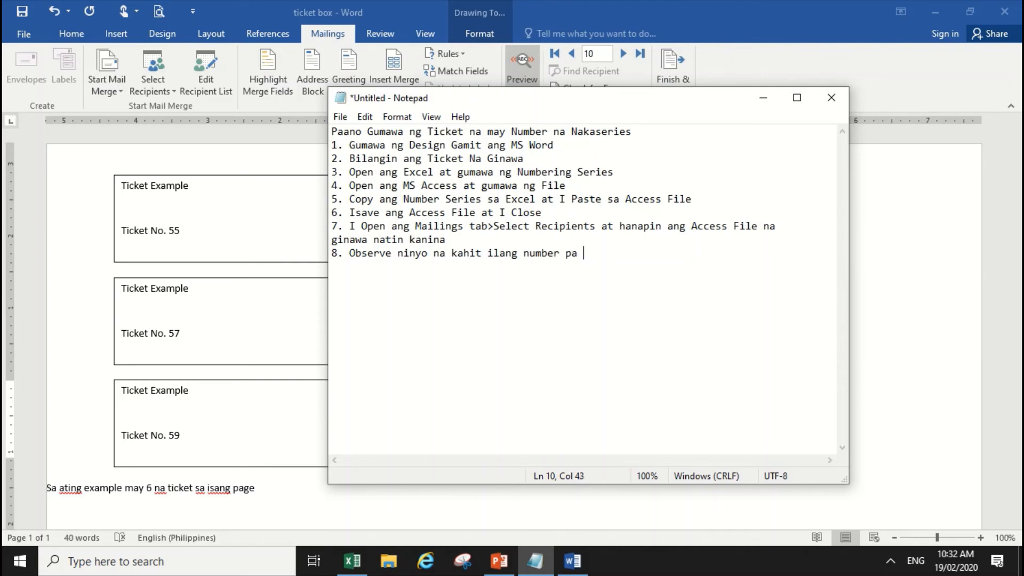
pyautogui.write(' ay madali na nating')
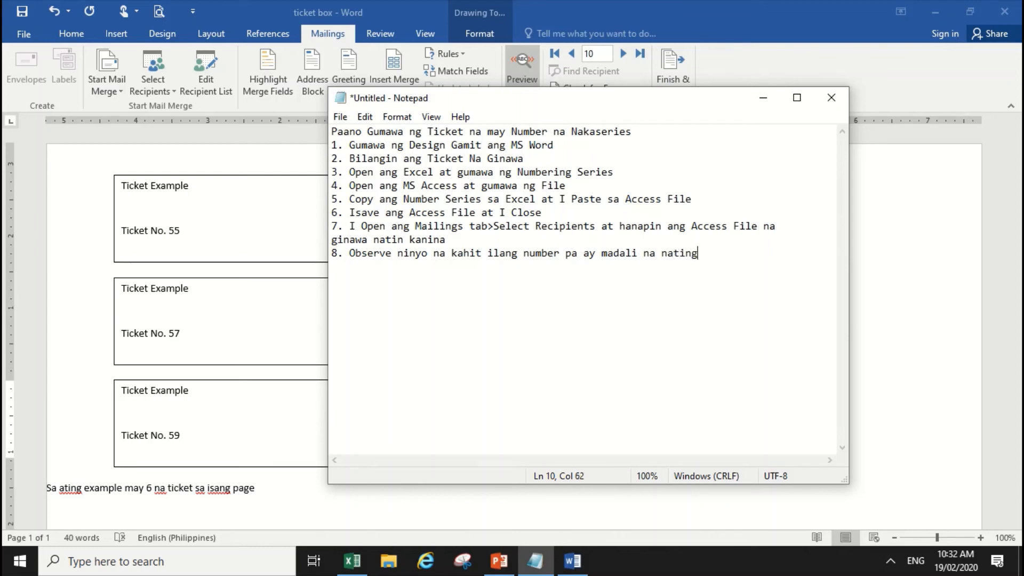
pyautogui.write(' mapr')
pyautogui.write('ipr')
pyautogui.press('BackSpace')
pyautogui.write('rint 9. P')
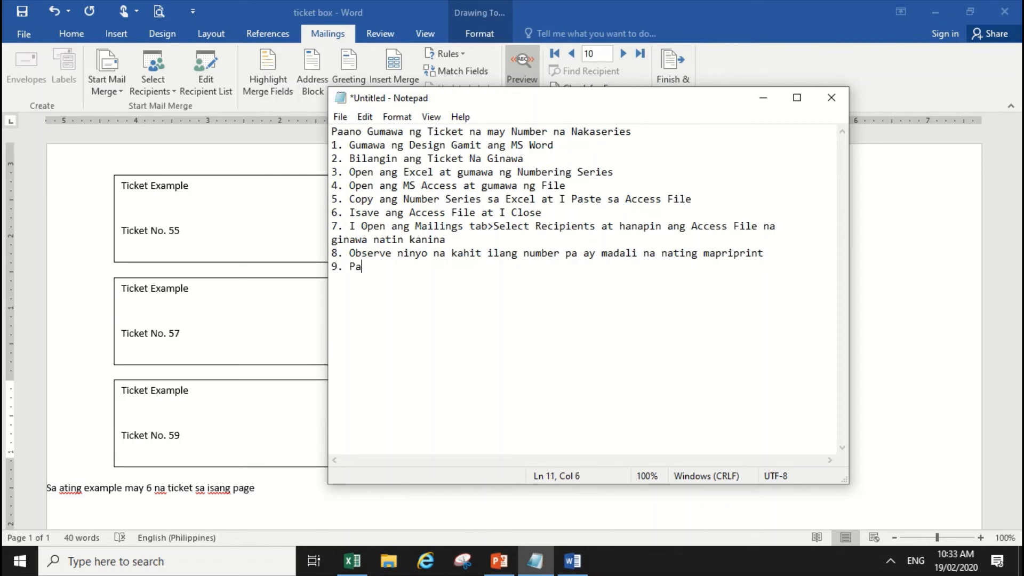
# - Write item 9 of the instructions as "Paano Iprint? Pindutin lang ang Finish & Merge Button"
pyautogui.write('aano Iprin')
pyautogui.press('BackSpace')
pyautogui.write('? Pind')
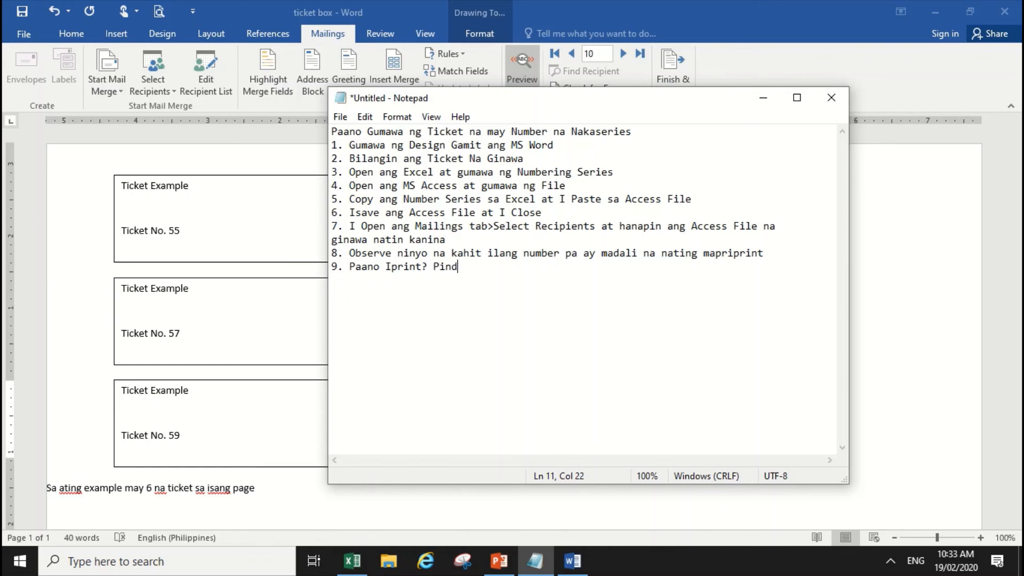
pyautogui.write('utin lang ang Finish')
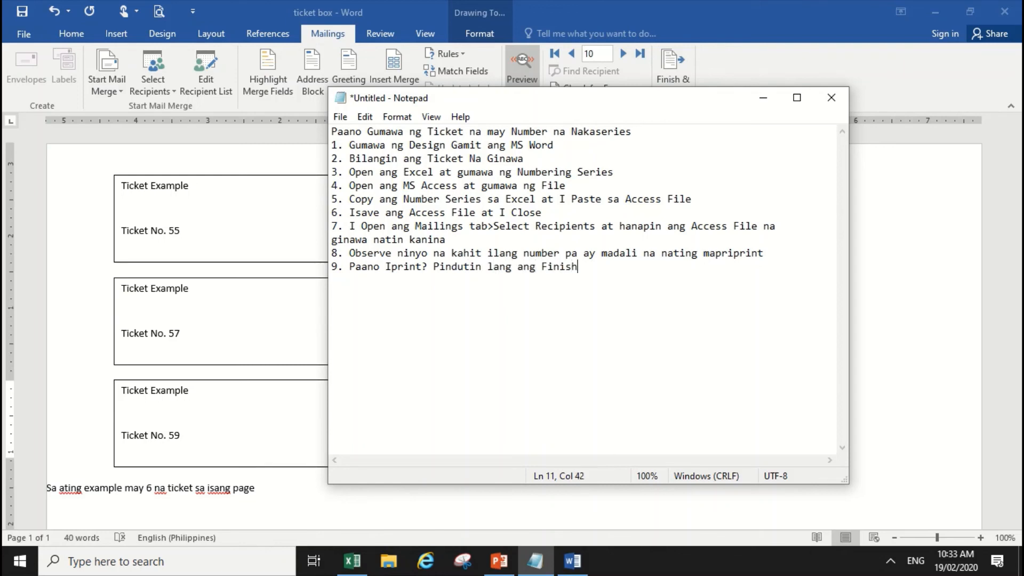
pyautogui.moveTo(665, 91); pyautogui.dragTo(656, 119)
pyautogui.write('&')
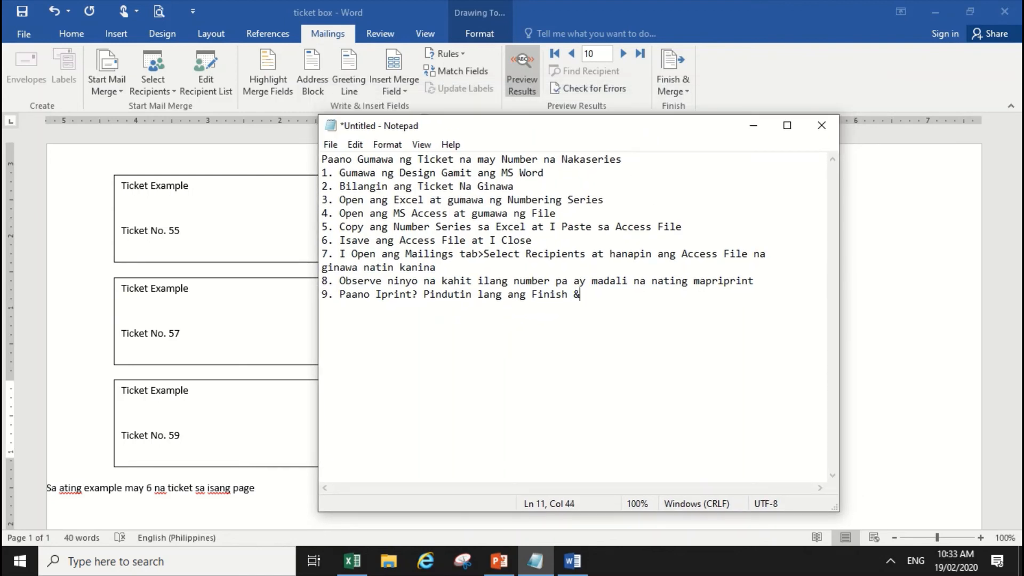
pyautogui.write(' Merge Button')
# - Switch to Word, start merging the tickets to the printer, and choose to print all records
pyautogui.click(843, 112)
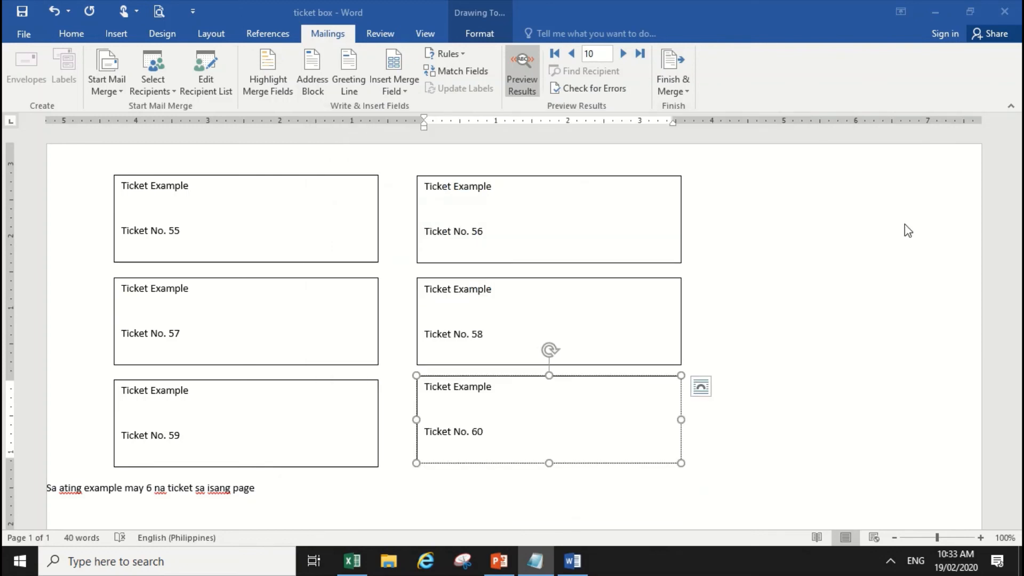
pyautogui.click(681, 88)
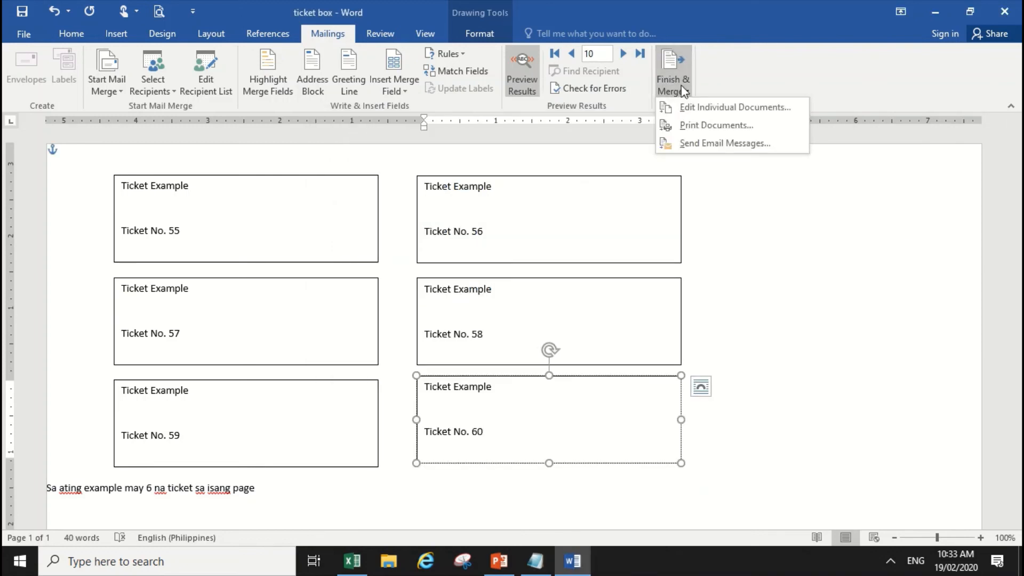
pyautogui.click(696, 126)
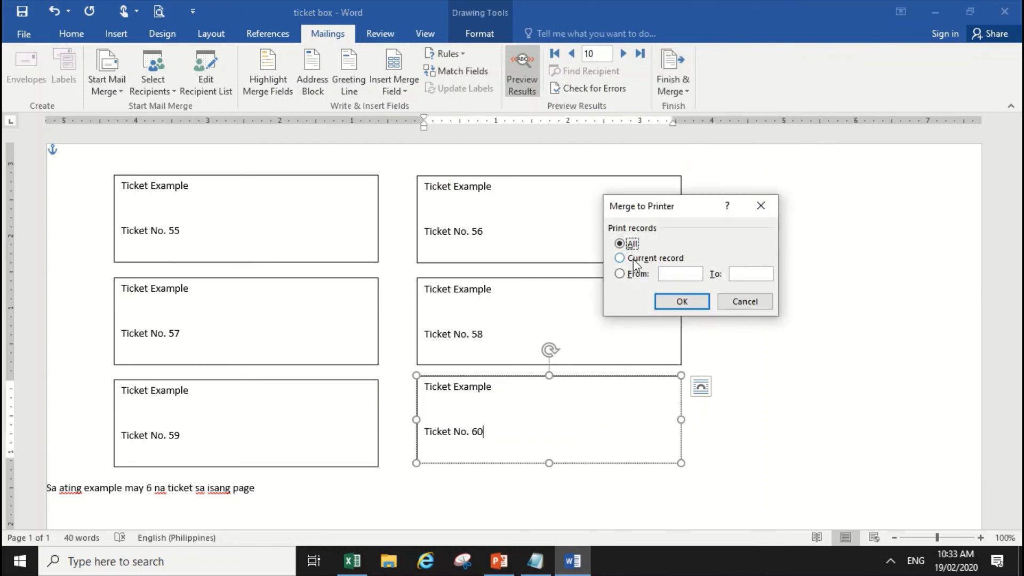
pyautogui.click(632, 258)
pyautogui.click(631, 244)
pyautogui.click(633, 259)
pyautogui.click(633, 246)
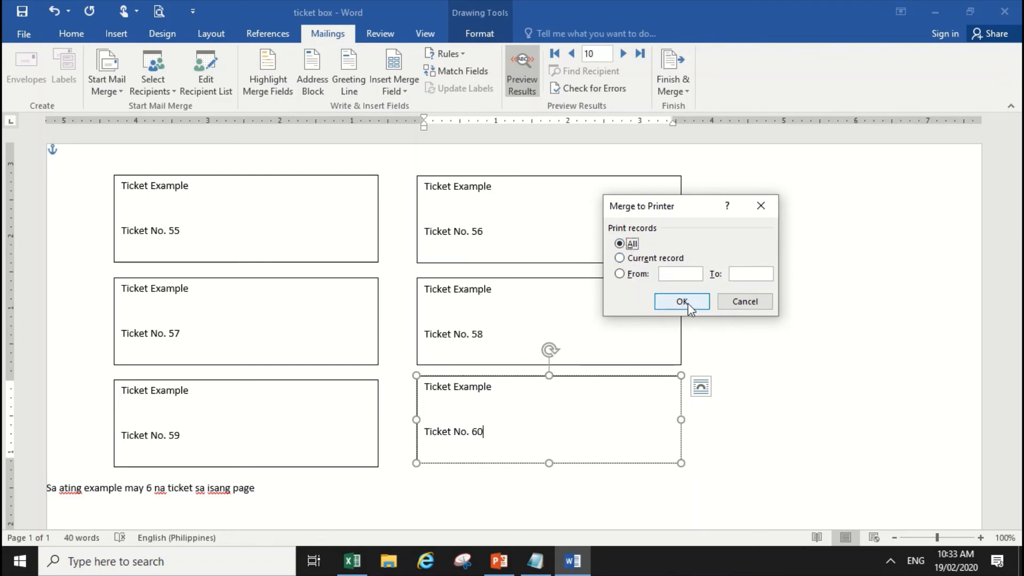
# - Return to Notepad and add item 10: "Sana Nakatulong ang video na ito sa mga gumagawa ng ticket para sa mga foundation at programs"
pyautogui.moveTo(534, 560)
pyautogui.click(533, 491)
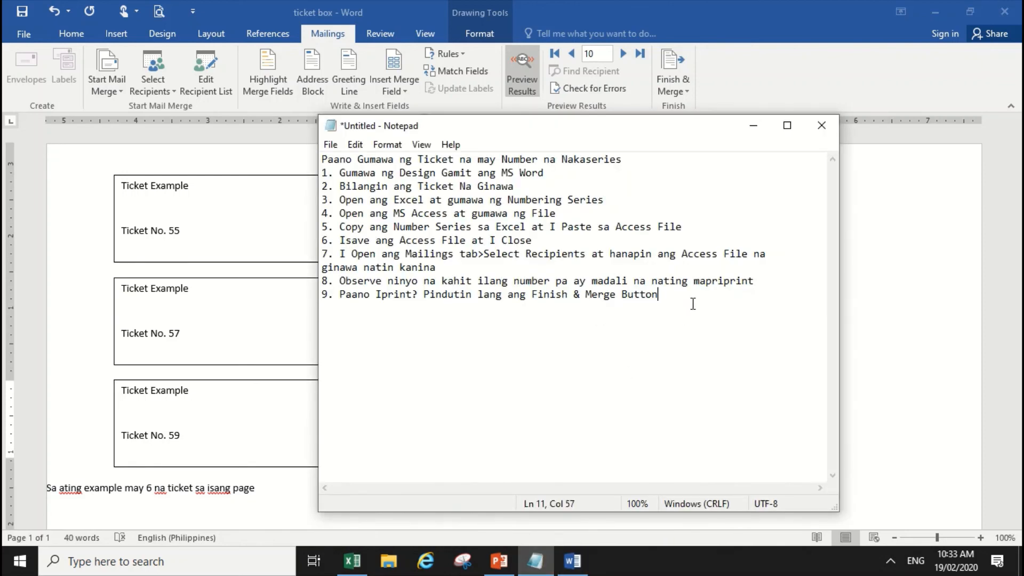
pyautogui.press('Return')
pyautogui.write('10. Sana Nak')
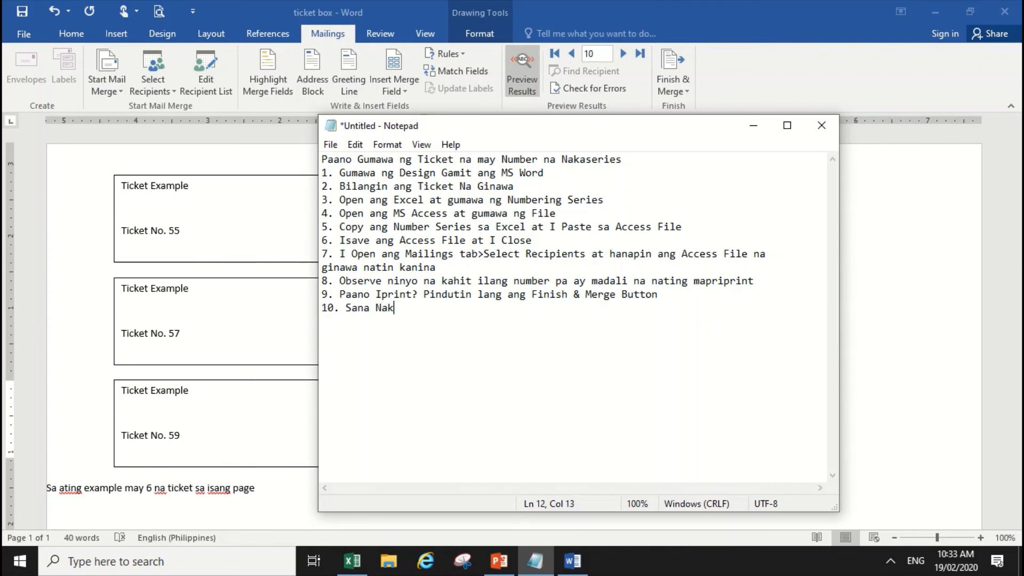
pyautogui.write('atulong ang video ')
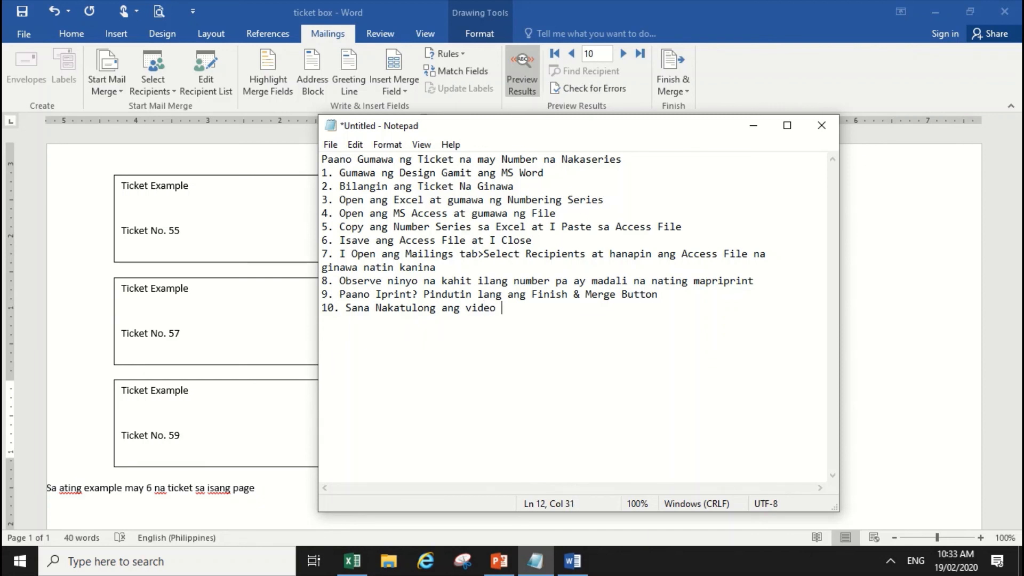
pyautogui.write('na ito sa mga gumag')
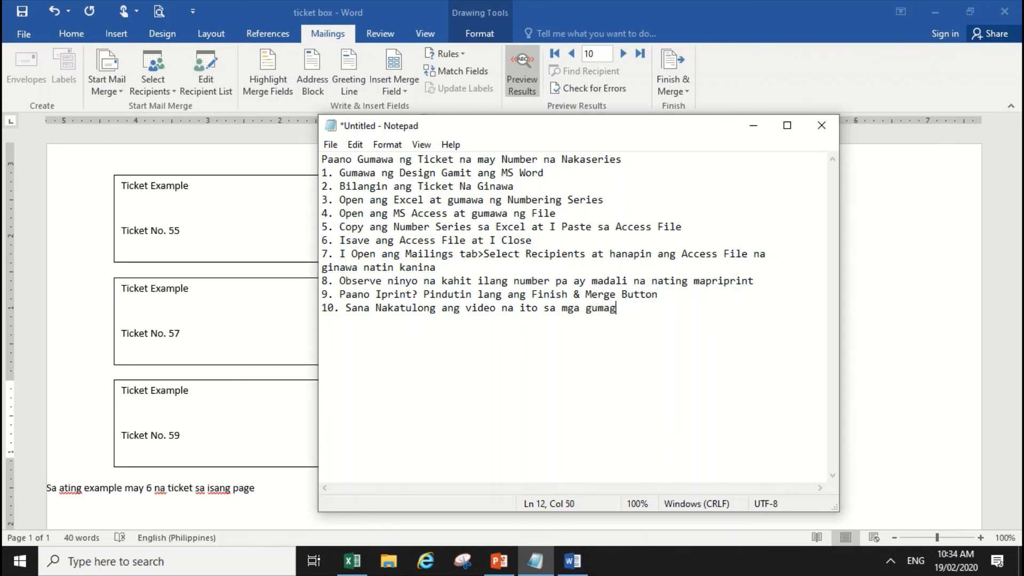
pyautogui.write('awanng ticket pa')
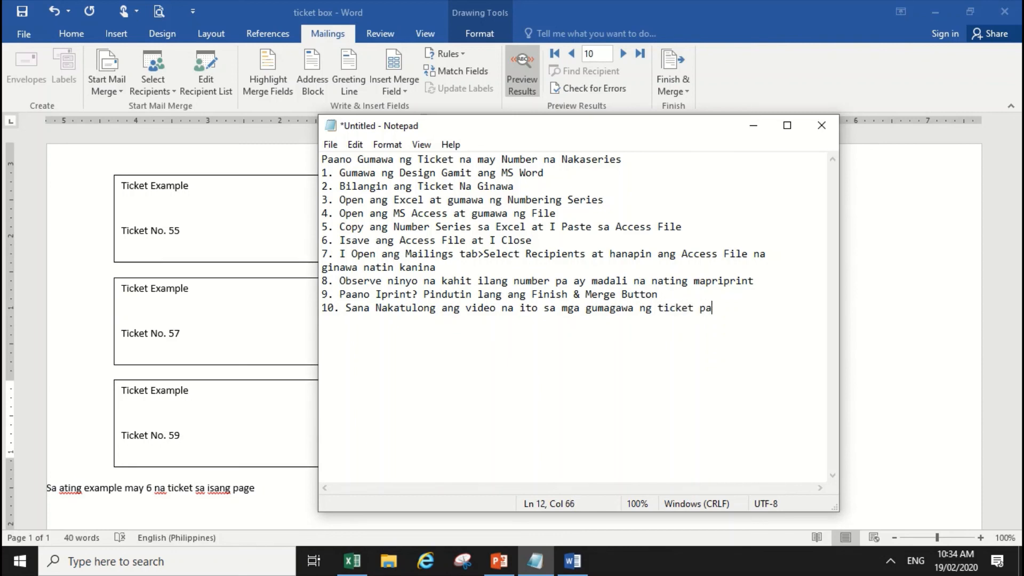
pyautogui.write('ra sa mga foundation at')
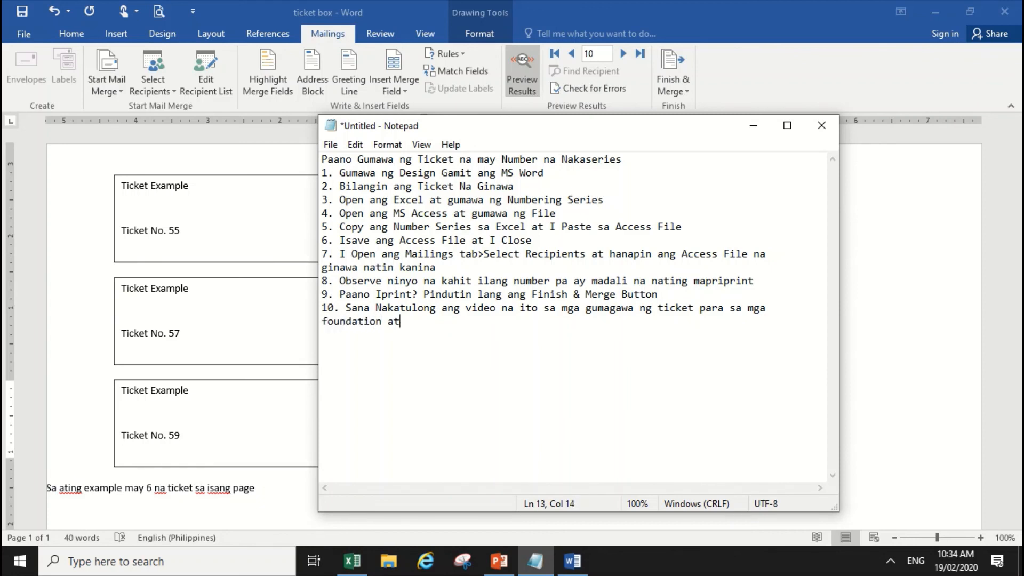
pyautogui.write(' programs')
# - Add the closing line "Maraming Salamat" below the numbered instructions, separated by a blank line
pyautogui.press('Return')
pyautogui.write('Maraming Sl')
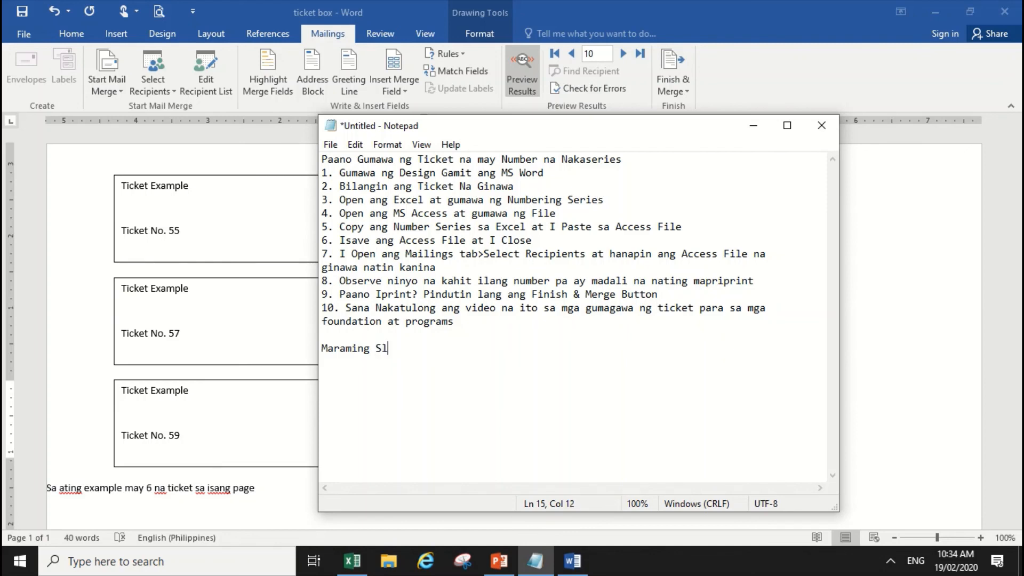
pyautogui.press('BackSpace')
pyautogui.write('alamat')
pyautogui.press('BackSpace')
pyautogui.press('Return')
pyautogui.press('Return')
pyautogui.write('C')
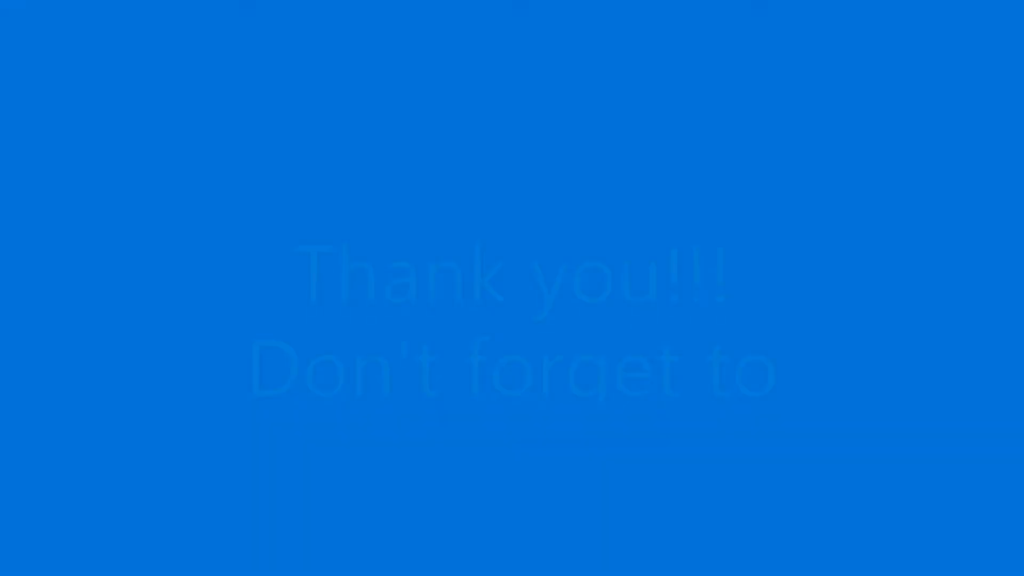